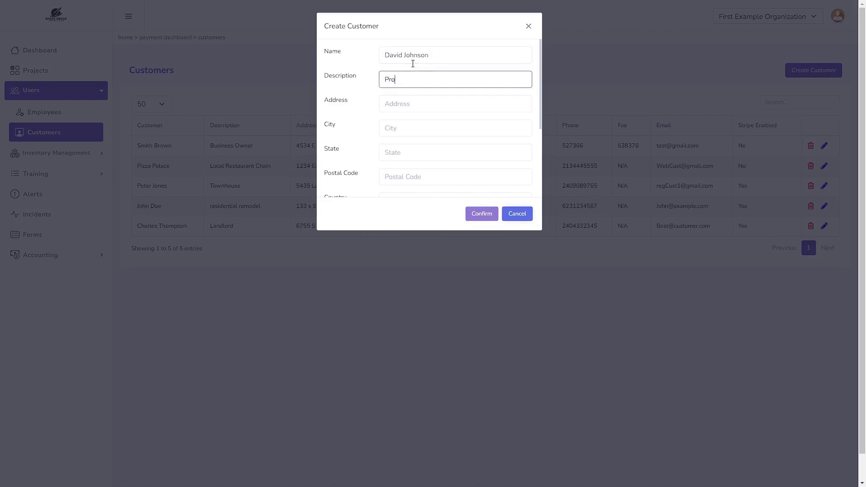
- Enter the Property Investor description and the customer's street address, city, state, postal code and country
text(ty Investor)
key(Tab)
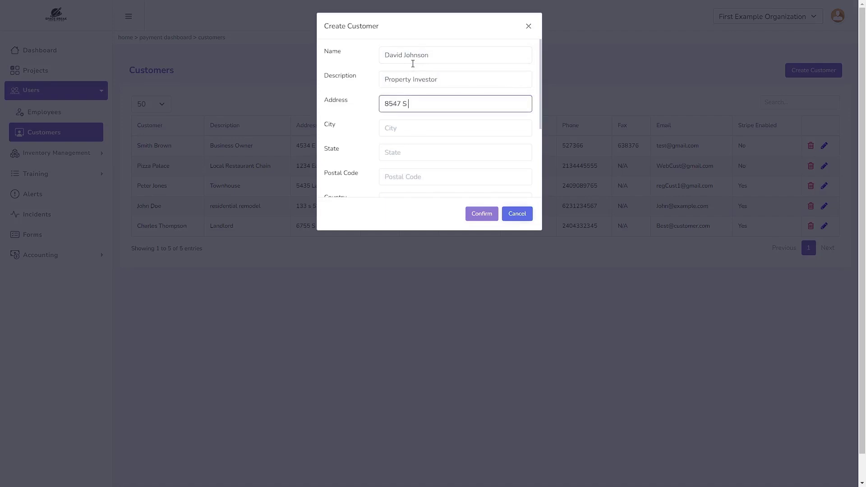
key(Tab)
text(Cityville)
key(Tab)
text(Arizona)
key(Tab)
text(8536)
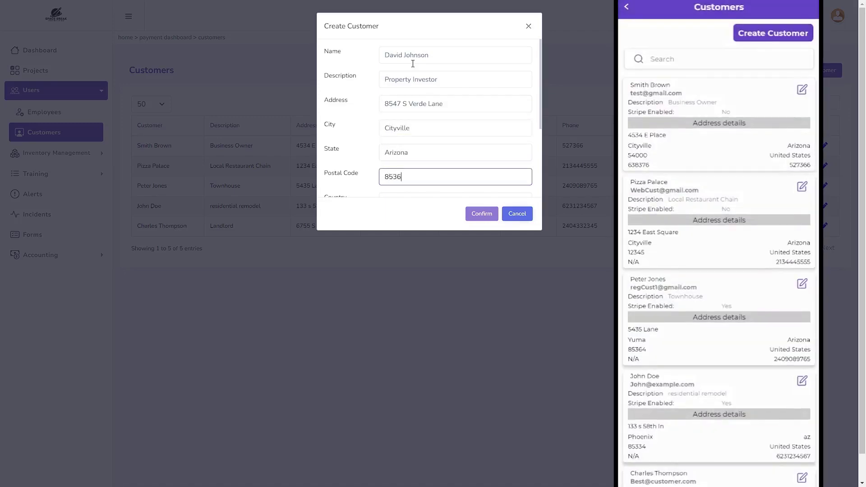
text(8)
key(Tab)
text(United St)
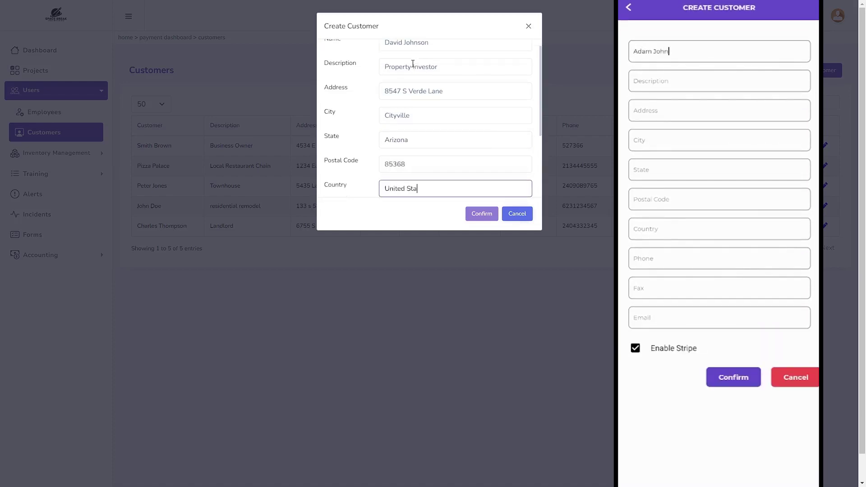
text(ates)
- Add the customer's phone number, Fax N/A and e-mail address, enable Stripe, and save
key(Tab)
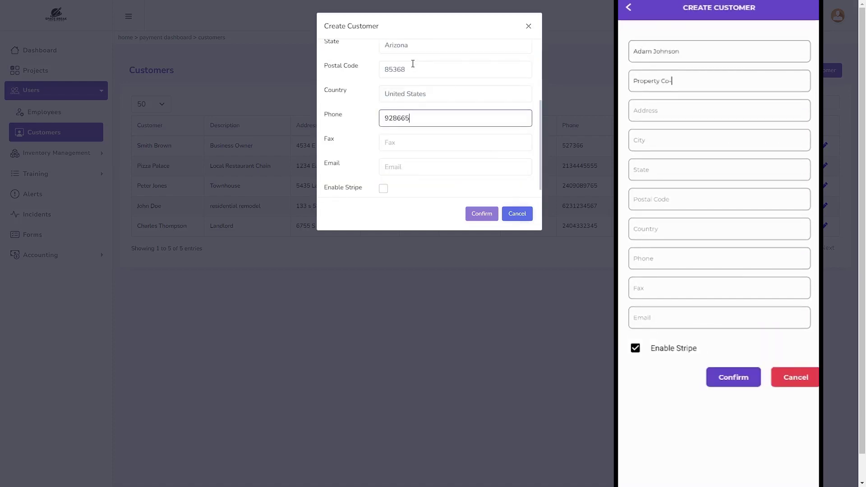
click(387, 141)
text(N/A)
key(Tab)
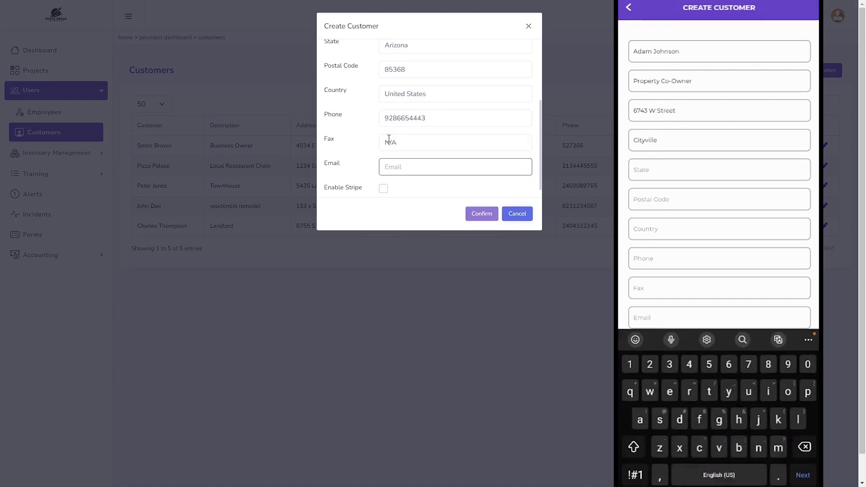
text(DJ_Invest@example.com)
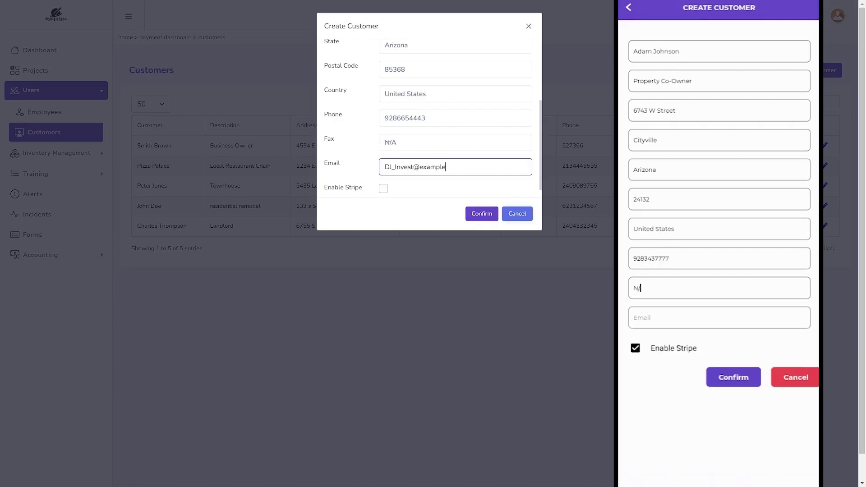
click(382, 188)
click(478, 216)
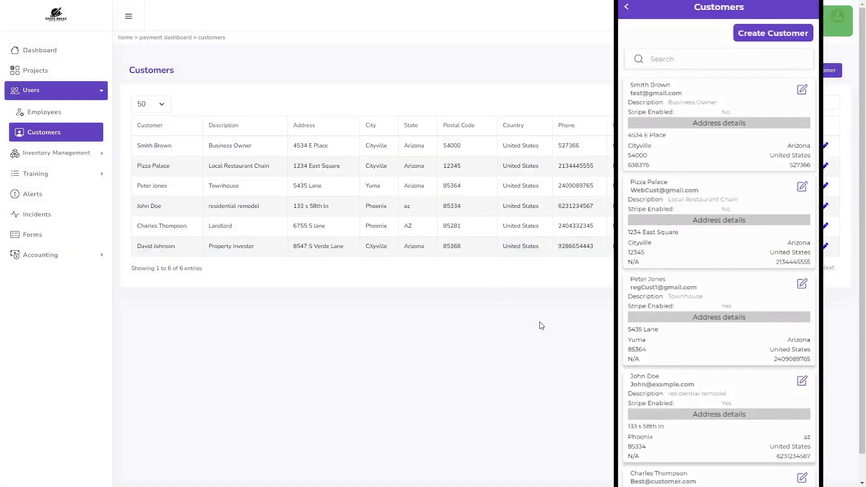
- Go to the Inventory Vendors list and start a new vendor
click(76, 152)
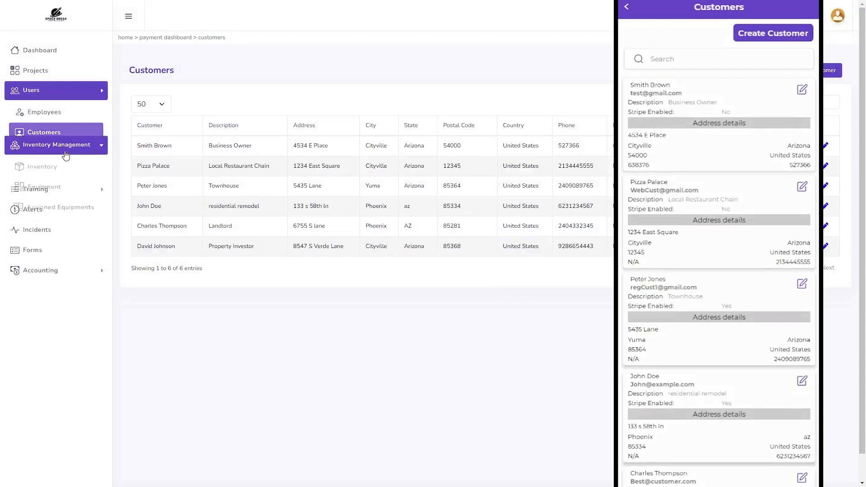
click(64, 138)
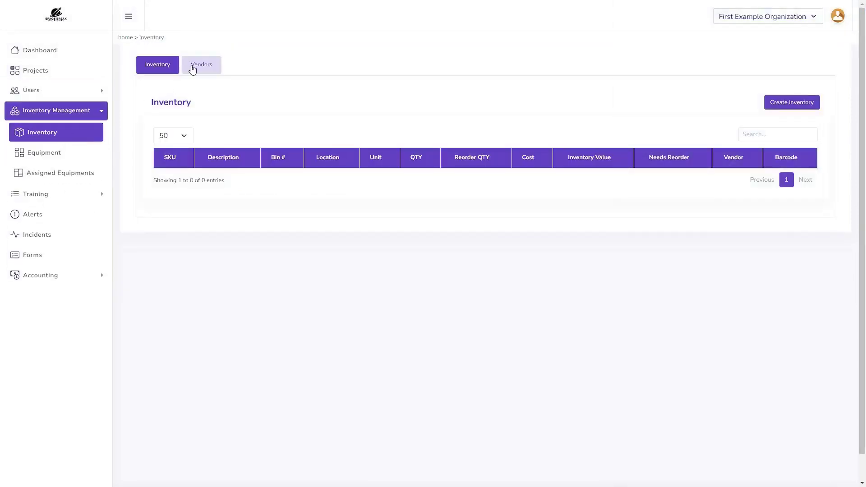
click(192, 69)
click(794, 104)
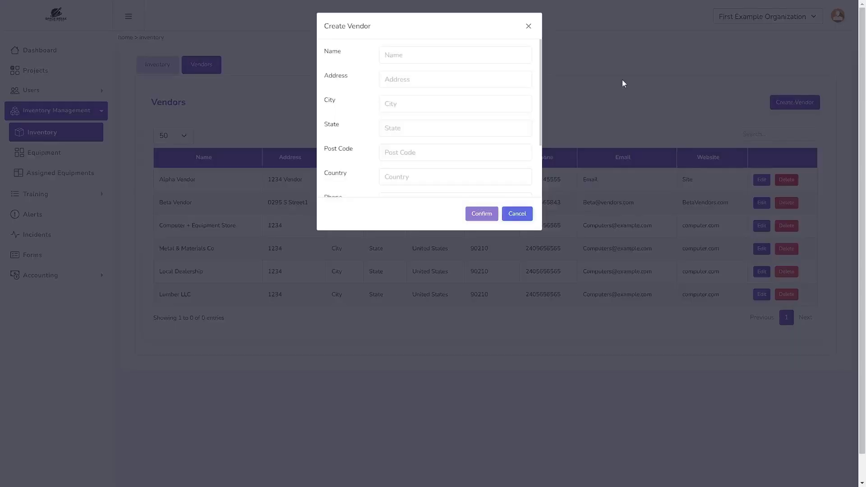
- Enter vendor name Wood Furnishings LLC with its street address, city, state, post code and country
click(424, 54)
text(Wood Furnishings LLC)
key(Tab)
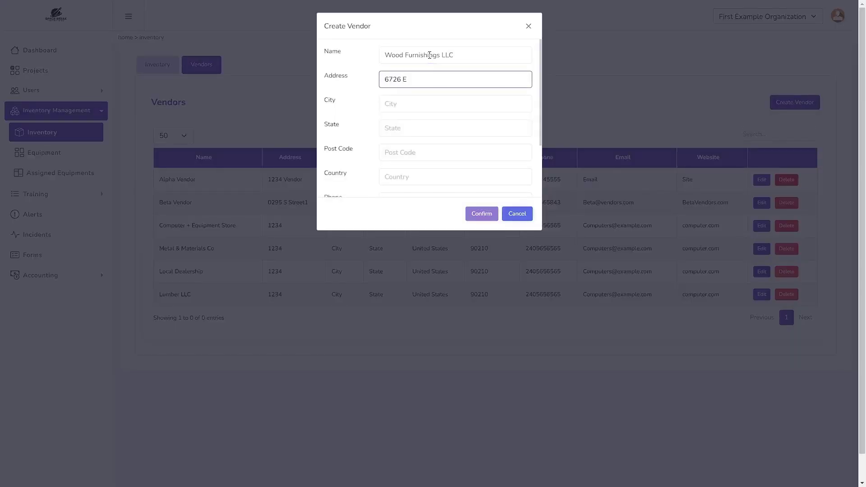
key(Tab)
text(Cityville)
key(Tab)
text(Arizona)
key(Tab)
text(8)
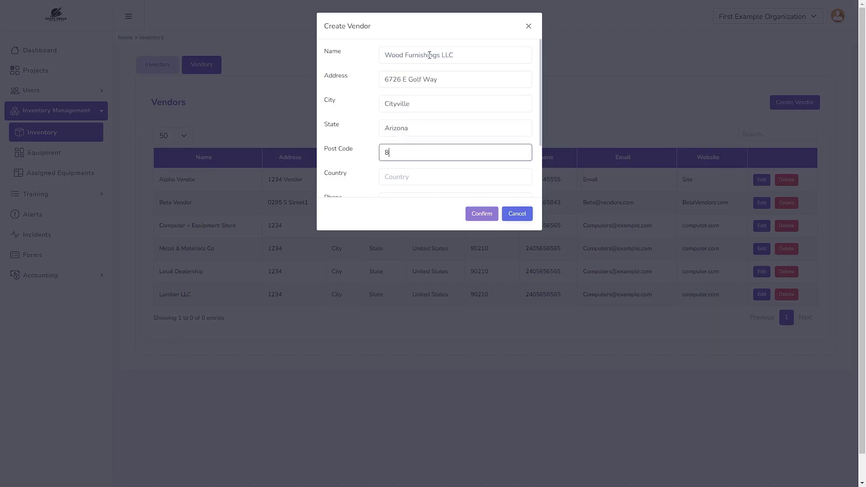
text(5443)
key(Tab)
text(United States)
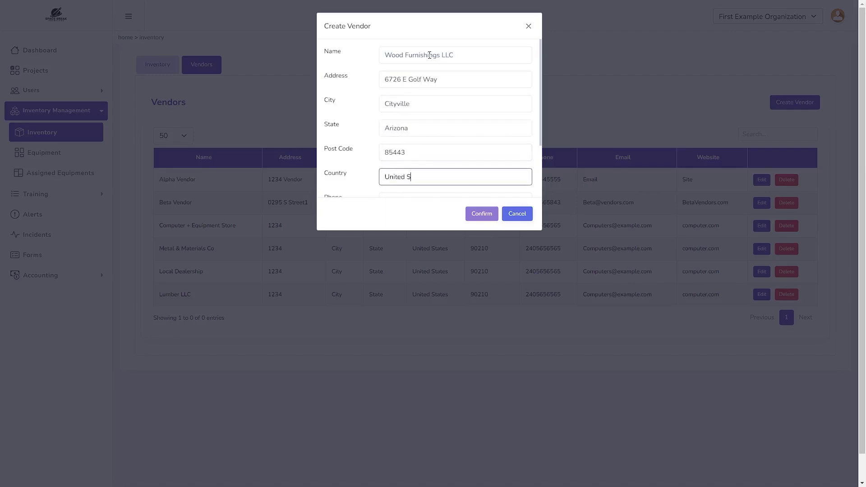
- Add the vendor's phone number, e-mail and website WoodDealers.ex, and save the vendor
key(Tab)
text(92)
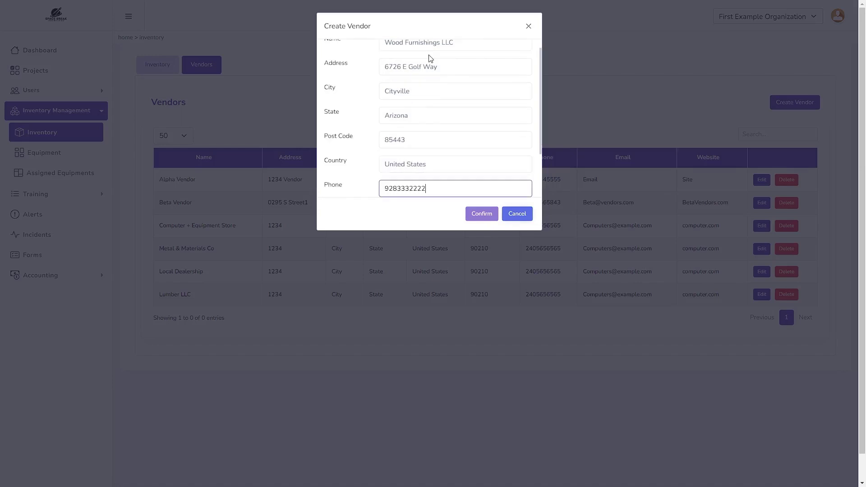
key(Tab)
text(contact@WoodExample.com)
key(Tab)
text(WoodDealers.E)
click(472, 214)
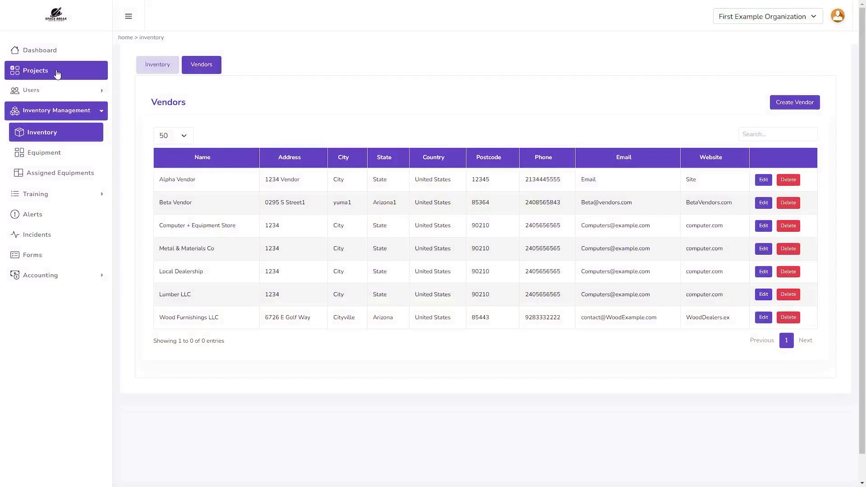
- Start a new Quote named 'Renovation Quote for' in Unit 7 Renovation's Invoicing & Quoting
click(55, 72)
click(164, 209)
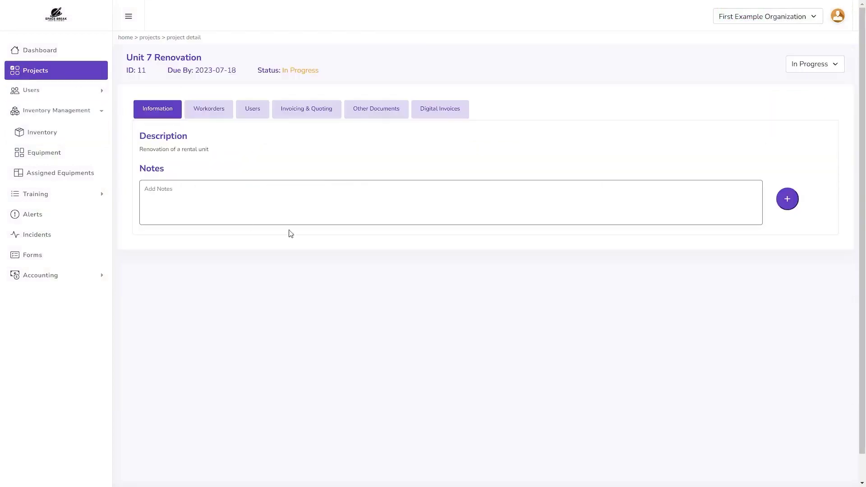
click(315, 120)
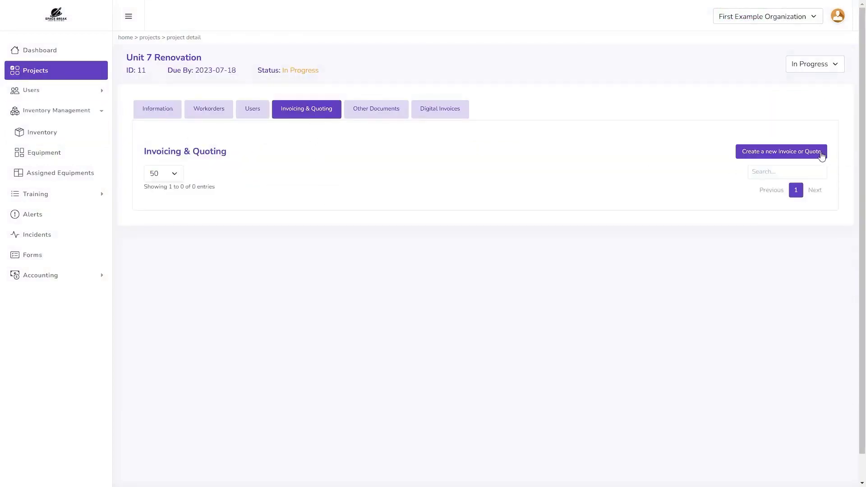
click(822, 155)
click(568, 55)
click(545, 84)
click(346, 55)
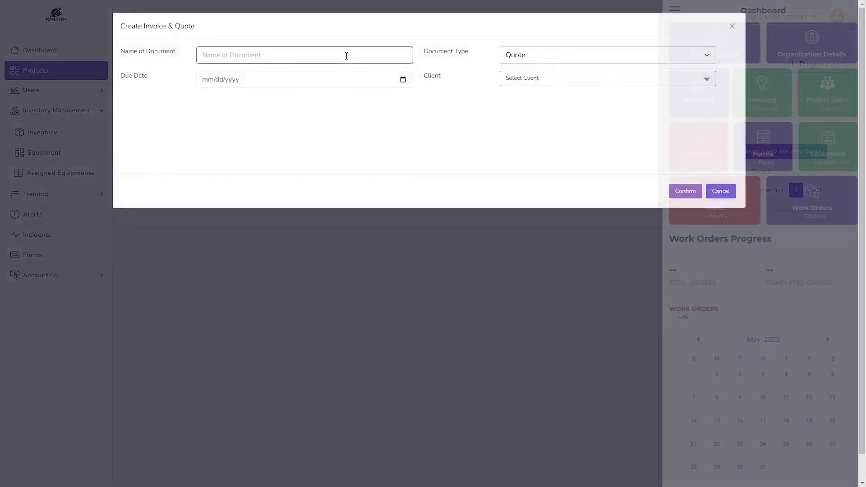
text(Reno)
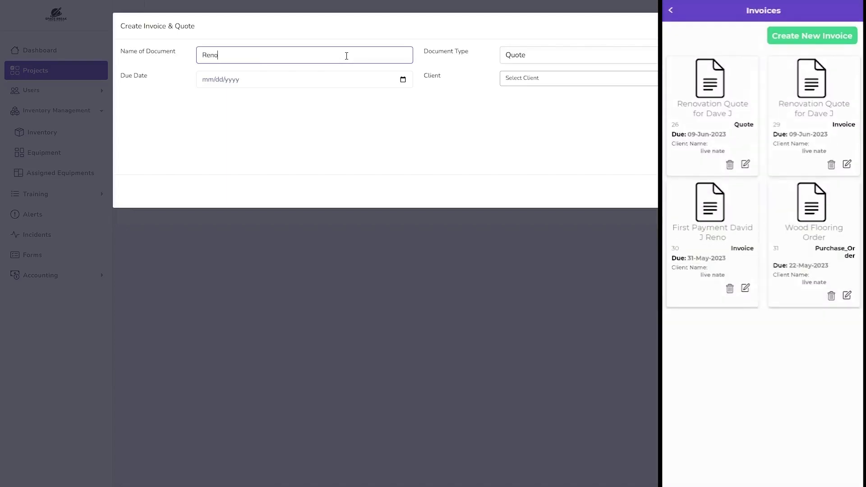
text(vation Quop)
key(BackSpace)
text(te for Dave J)
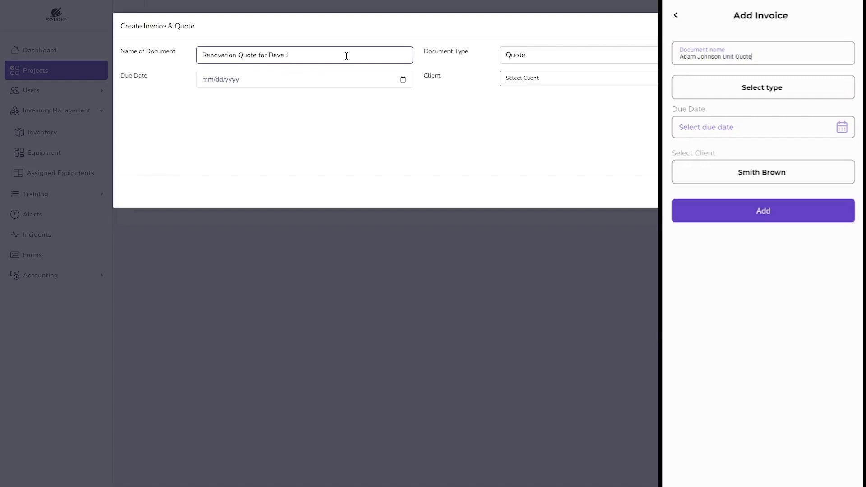
- Set the new customer as client with a June 2023 due date, then create and open the quote
click(543, 79)
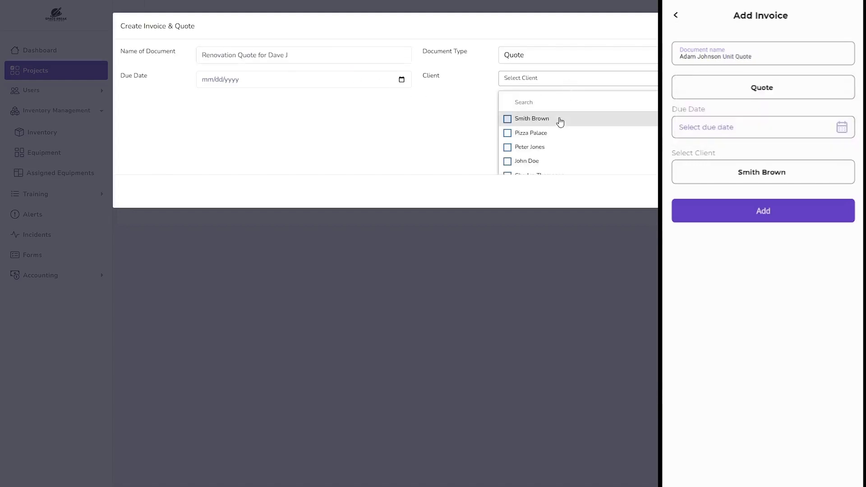
click(546, 100)
text(da)
click(545, 119)
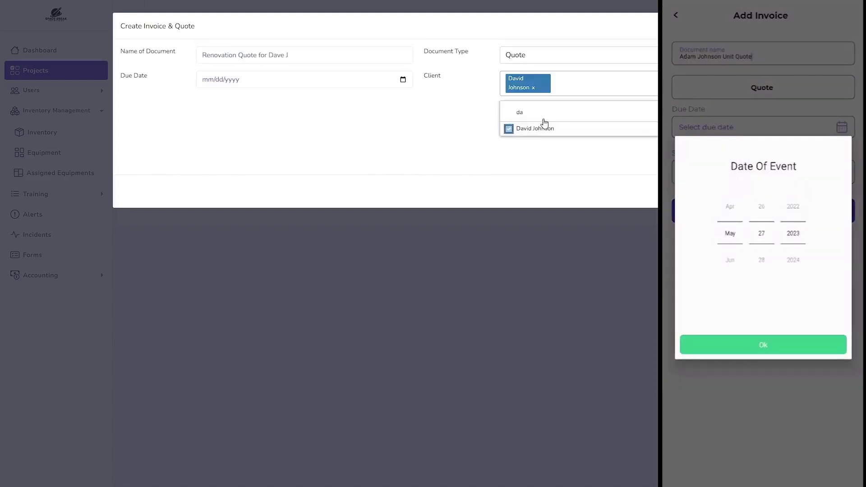
click(347, 85)
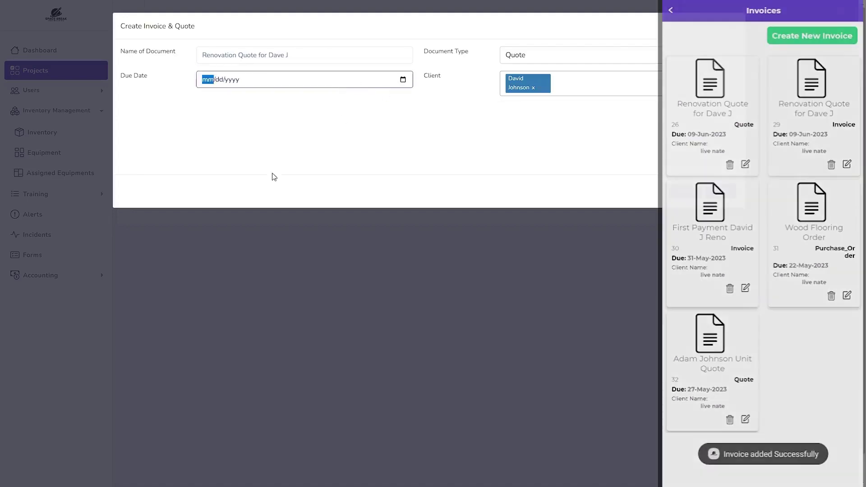
click(284, 102)
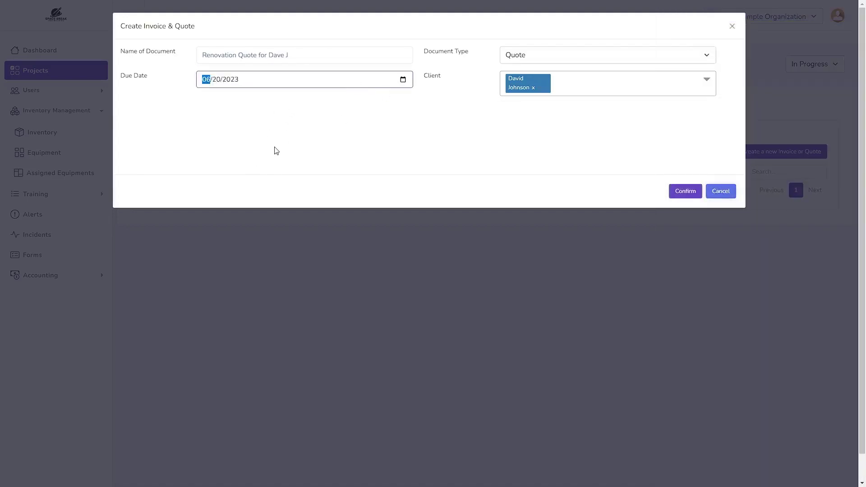
click(682, 192)
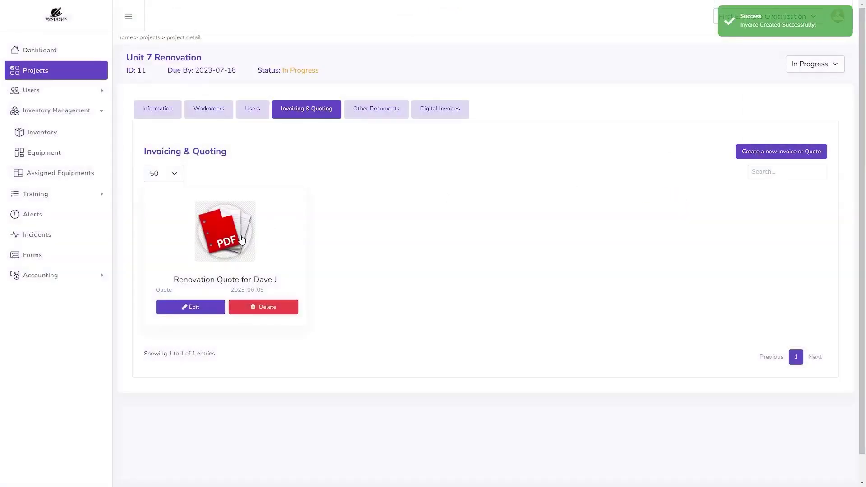
click(242, 239)
- Add three line rows and fill the first: Demolition + Materials Removal, wall demolition and cleanup, unit cost 18
click(817, 294)
click(731, 242)
click(731, 255)
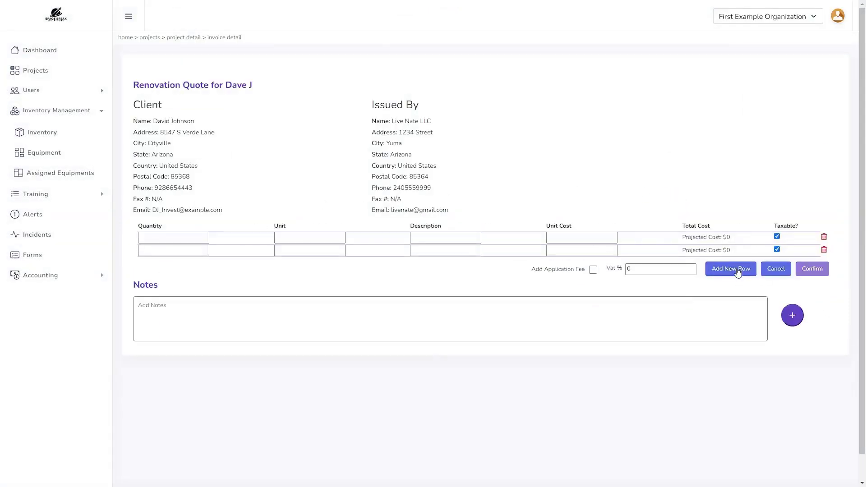
click(731, 269)
click(166, 238)
click(286, 242)
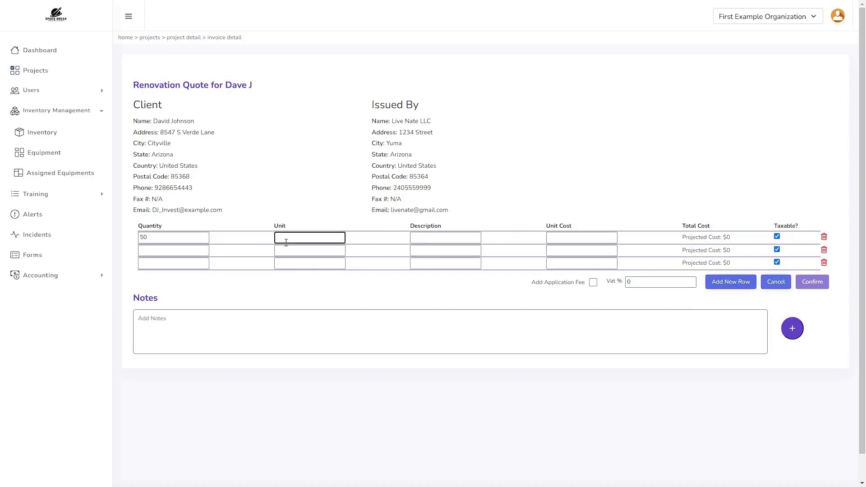
text(Demolition + Materials Removal)
click(422, 237)
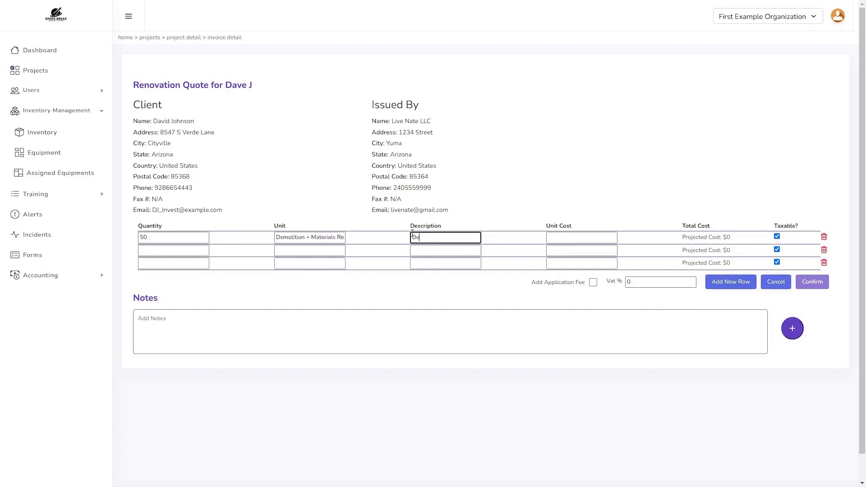
text(Demolition of marked walls and rooms + cleanup)
key(Tab)
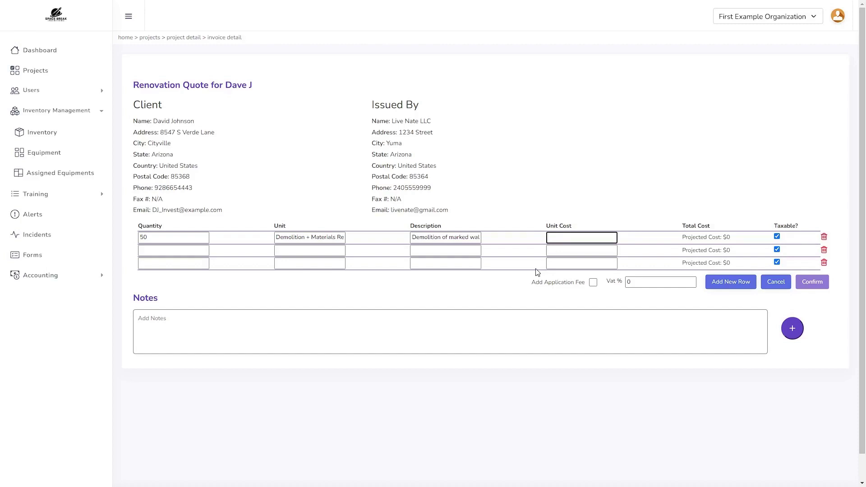
text(18.54)
- Fill the second row: Wood Flooring (Sq ft), new wooden flooring install, unit cost 8.21
click(200, 251)
click(280, 253)
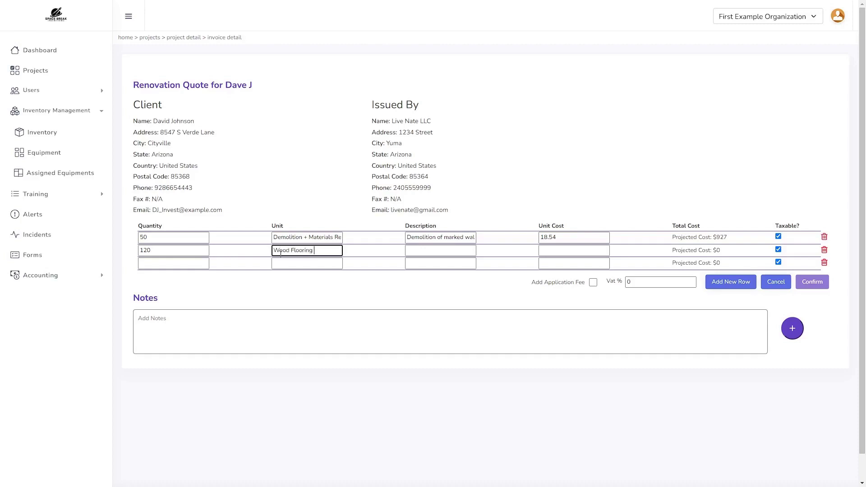
text(Wood Flooring (Sq ft))
key(Tab)
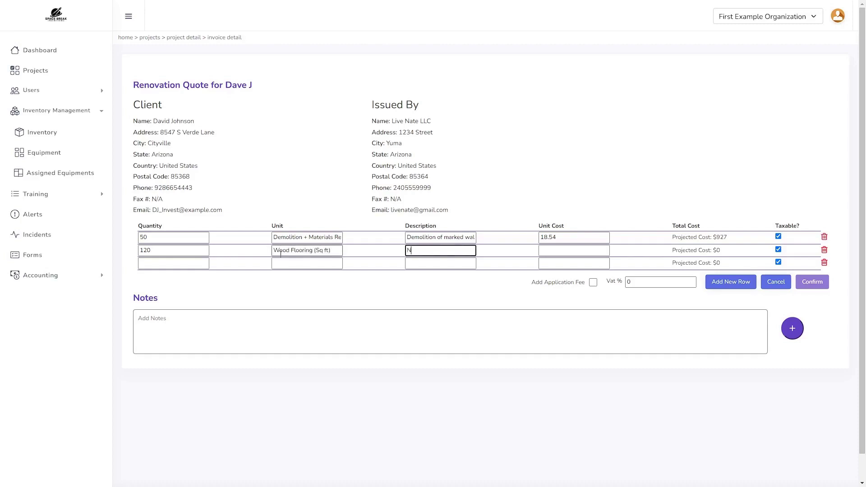
text(New wooden flooring install)
key(Tab)
text(8.21)
- Fill the third row: quantity 64, hours worked by installer, unit cost 14
click(166, 269)
text(64)
key(Tab)
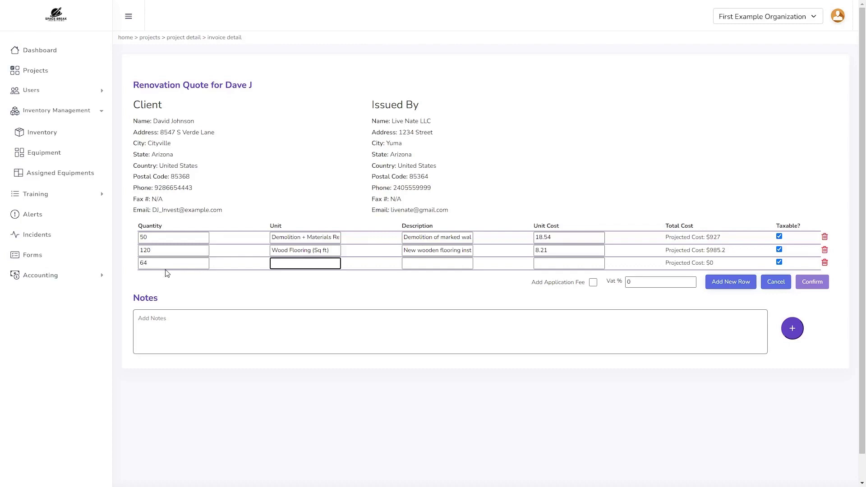
click(404, 262)
text(Hours worked by installe)
text(r)
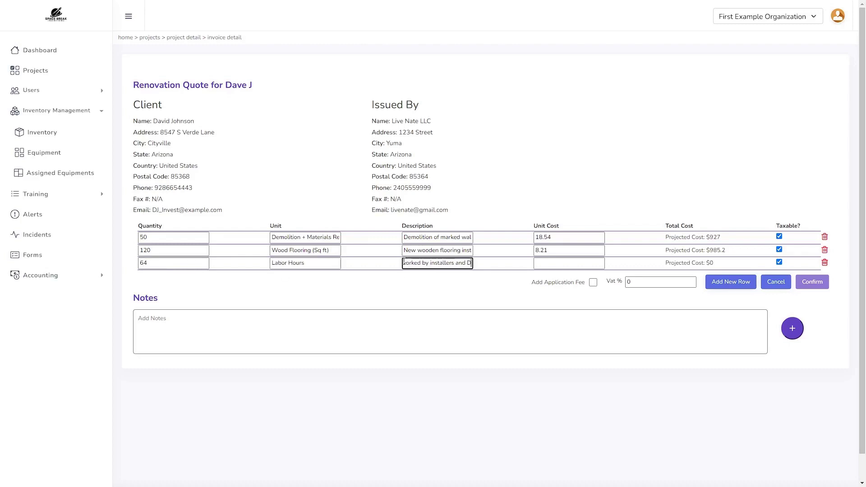
key(Tab)
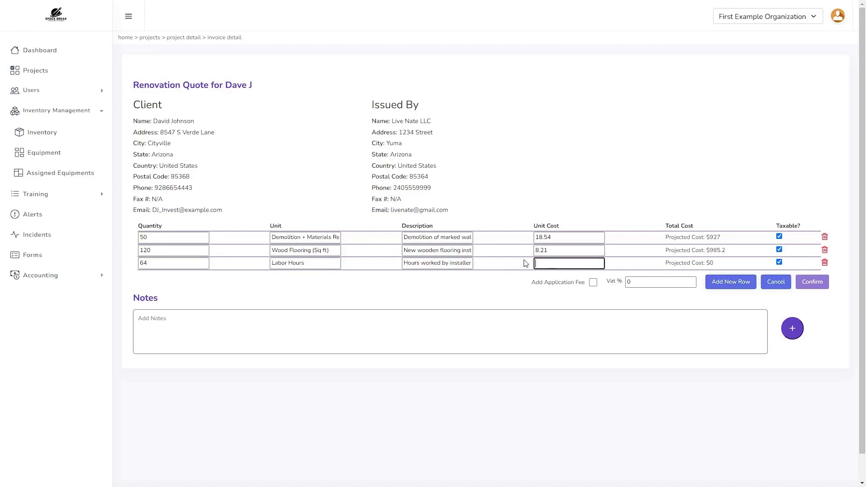
text(14)
- Make the labor row non-taxable, include the application fee, set VAT to 5%, and save
click(593, 282)
click(780, 262)
double_click(631, 282)
text(5)
click(812, 283)
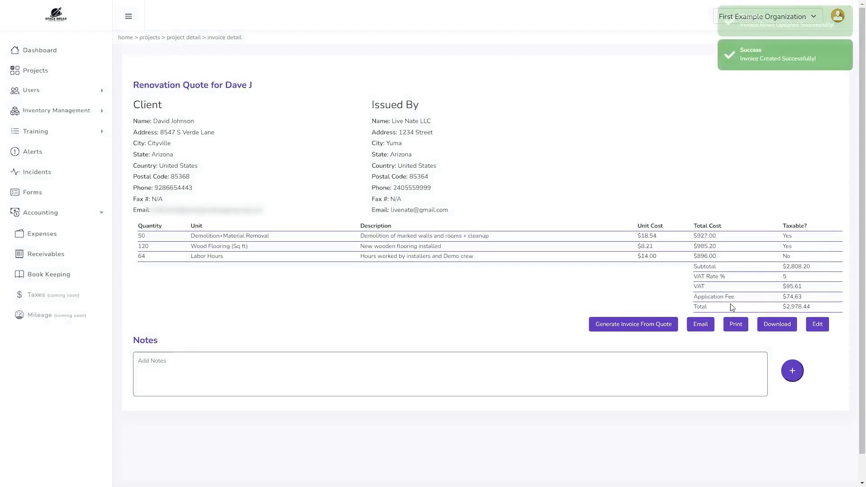
- Download the quote as a PDF and start an upload in the project's Other Documents
click(771, 324)
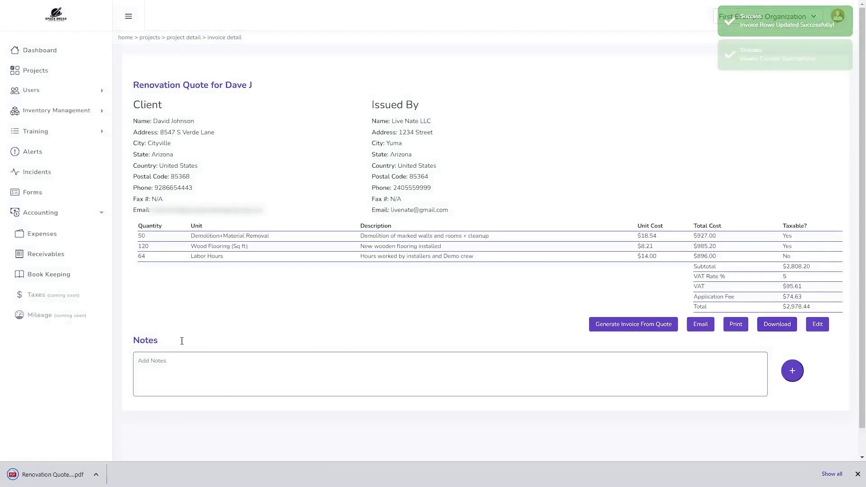
click(186, 36)
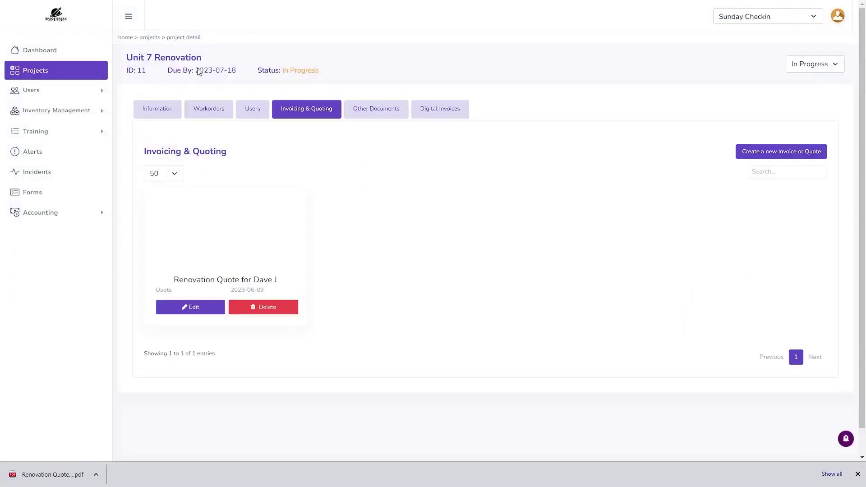
click(371, 112)
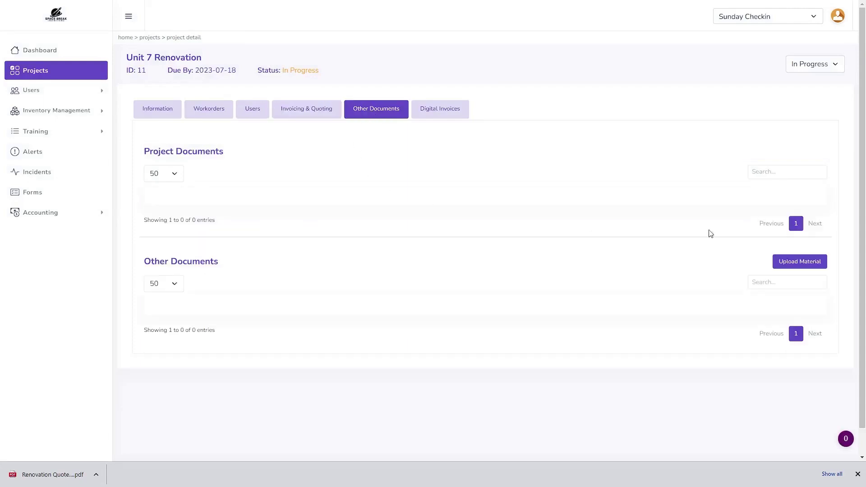
click(793, 262)
- Upload the renovation quote PDF to the project, then open the downloaded PDF to view it
click(469, 65)
double_click(581, 269)
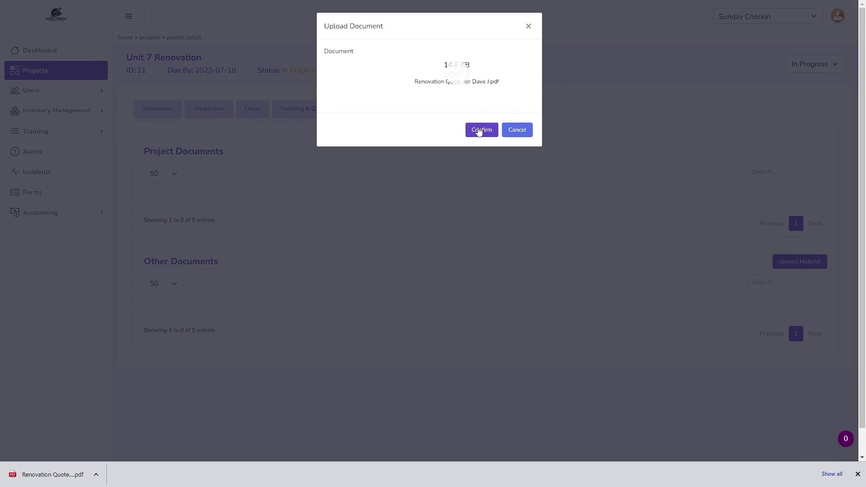
click(479, 131)
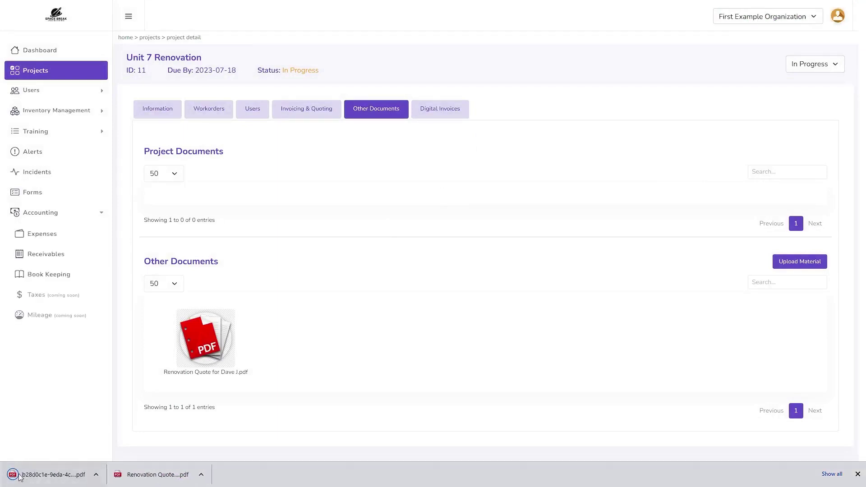
click(23, 476)
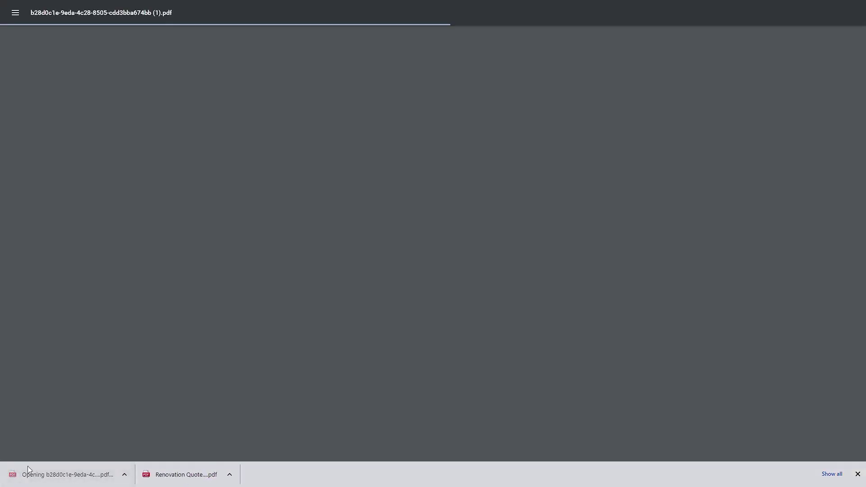
scroll(265, 314, down, 6)
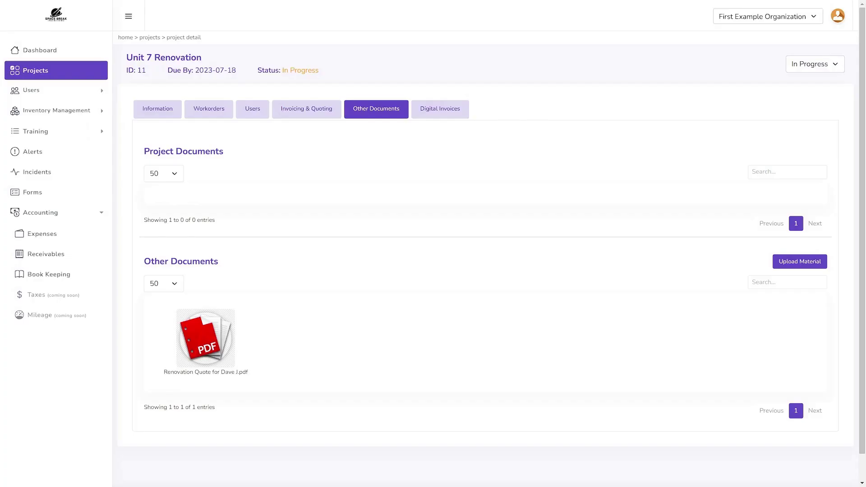
- Create an Invoice named 'First Payment' for the renovation client, due 05/31/2023
click(284, 113)
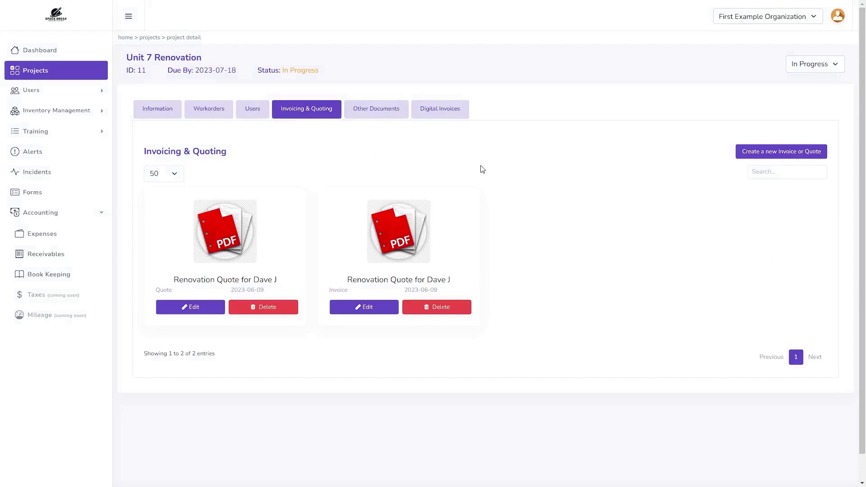
click(744, 153)
click(330, 60)
text(First Pay)
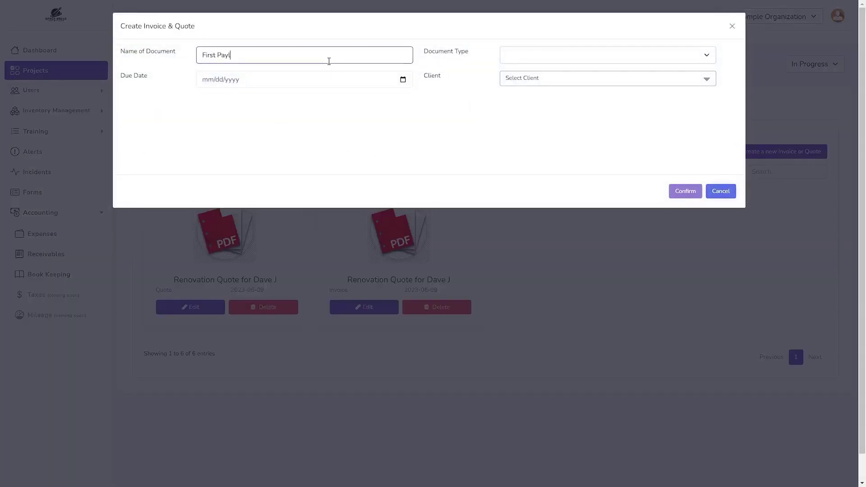
text(ment David J Reno)
key(Tab)
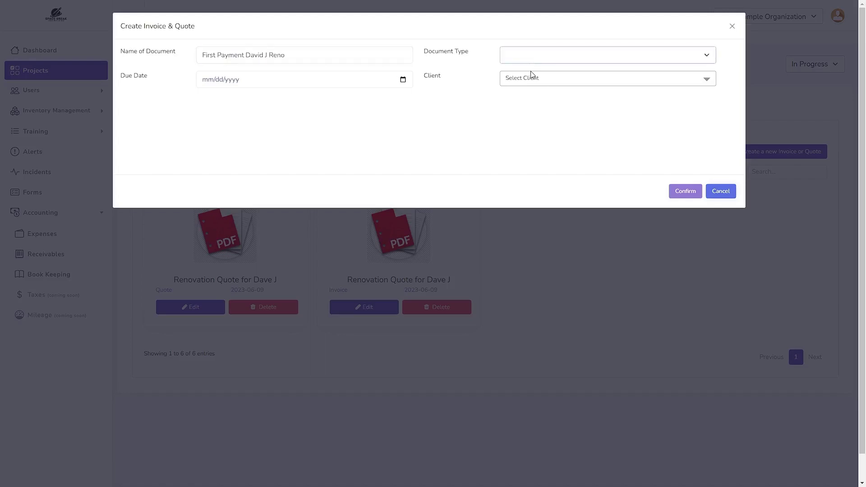
key(i)
click(385, 83)
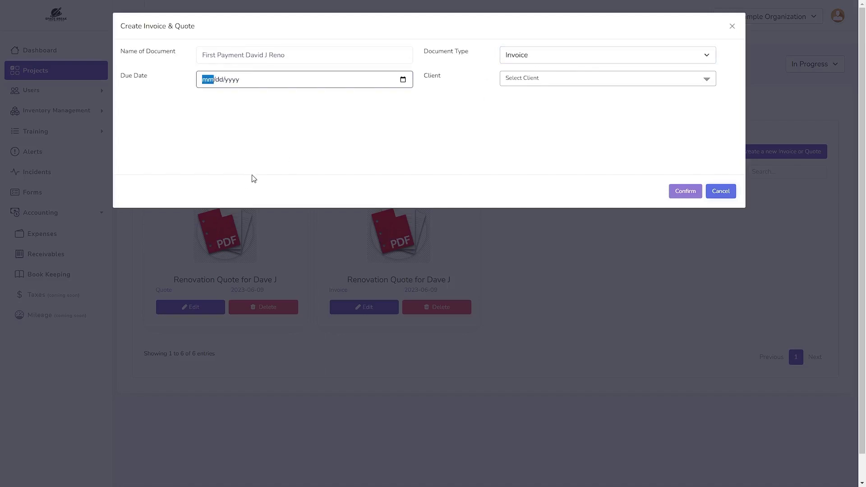
text(05312023)
click(551, 78)
text(john)
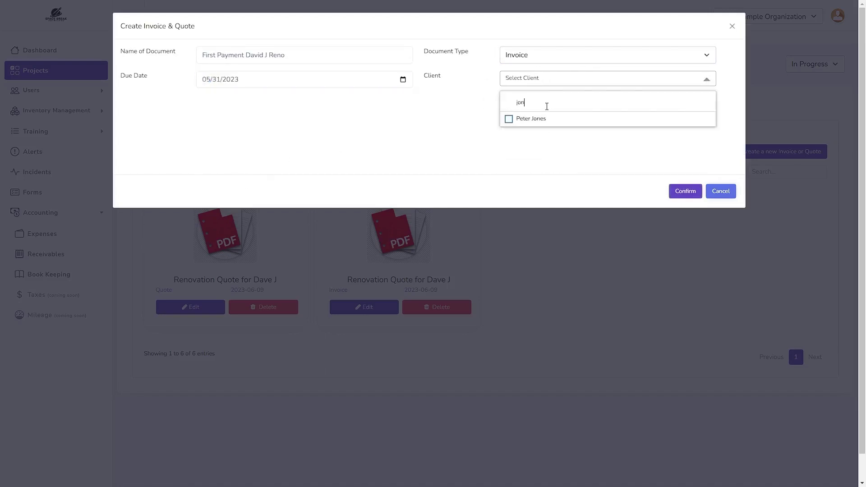
click(531, 133)
click(681, 192)
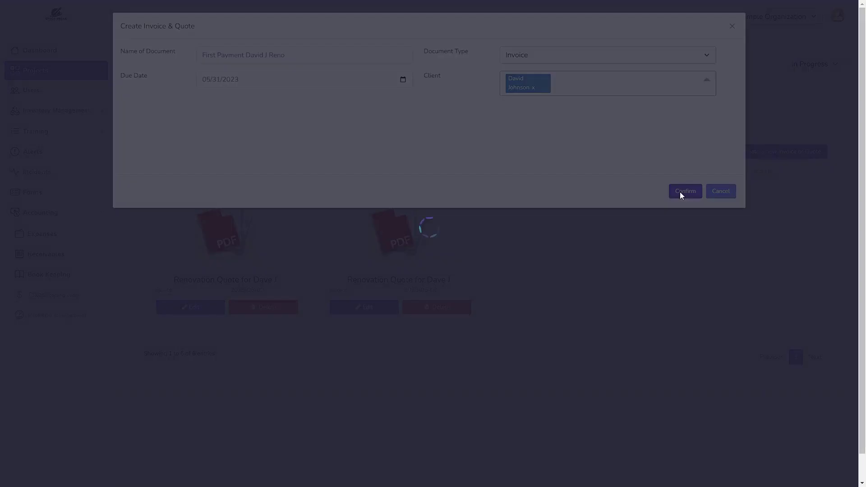
- Fill the first line: 25 Demo+Material Removal, 'Demolition and removal o', unit cost 18.54
click(817, 293)
click(173, 237)
text(25)
key(Tab)
text(Demo+Material Removal)
click(466, 236)
text(Demolition and removal o)
key(Tab)
text(18.54)
- Add 60 Wood Flooring (sq ft) at 8.21, described 'New Wooden Flooring Ins'
click(188, 251)
text(60)
key(Tab)
text(Wood Flooring (sq ft))
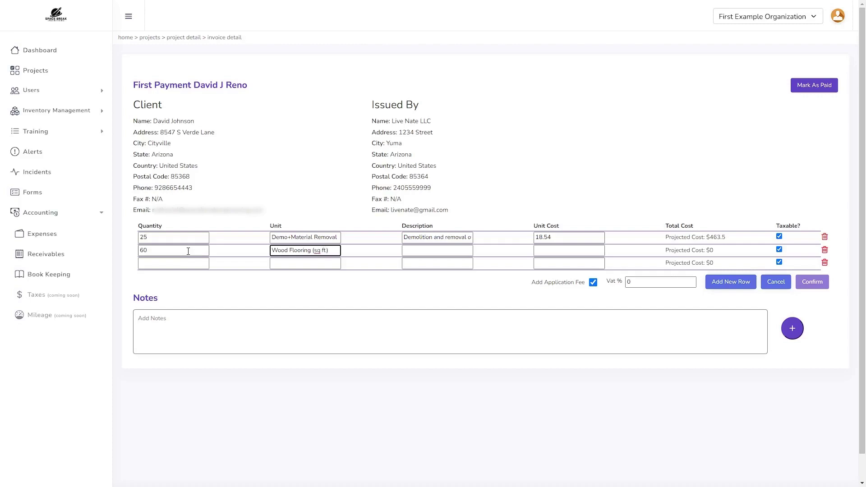
key(Tab)
text(New Wooden Flooring Ins)
key(Tab)
text(8.21)
- Add a non-taxable line of 32 Labor (Hours) at 14 for demolition and installation
click(779, 262)
click(186, 266)
text(32)
key(Tab)
text(Labor (Hours))
key(Tab)
text(Labor costs for demolition and installation)
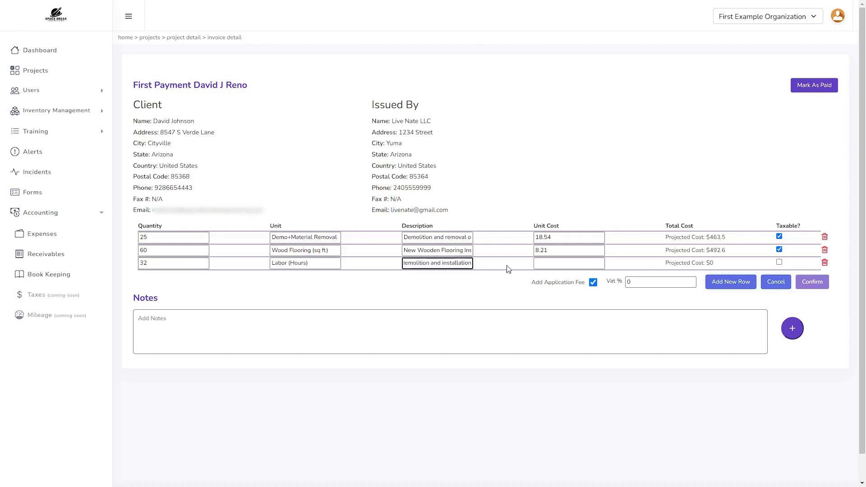
key(Tab)
text(14)
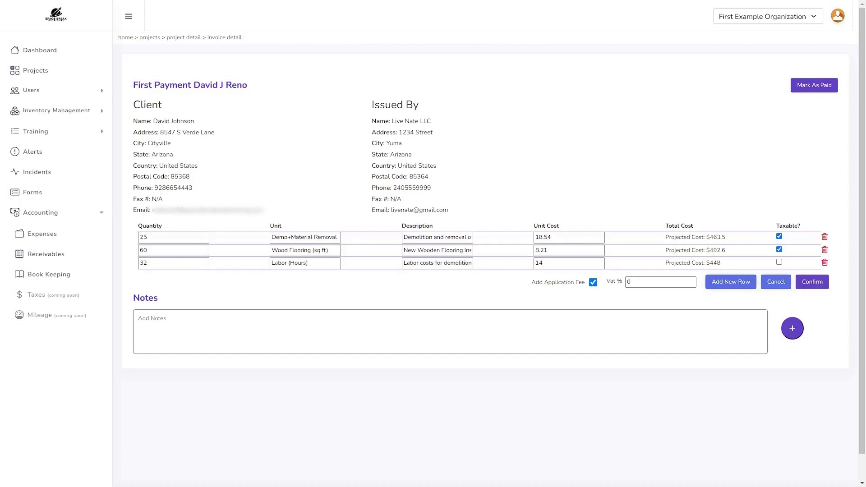
- Set VAT to 5%, save, then add the application fee and save again
double_click(629, 282)
text(5)
click(593, 282)
click(820, 286)
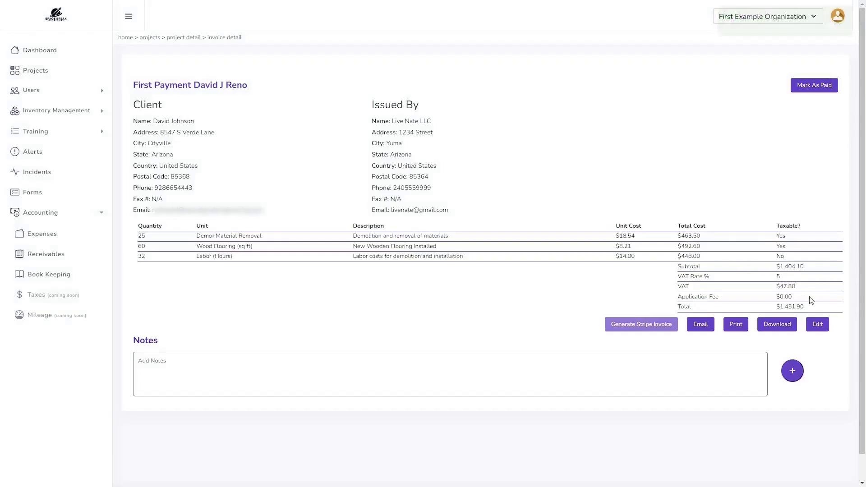
click(818, 326)
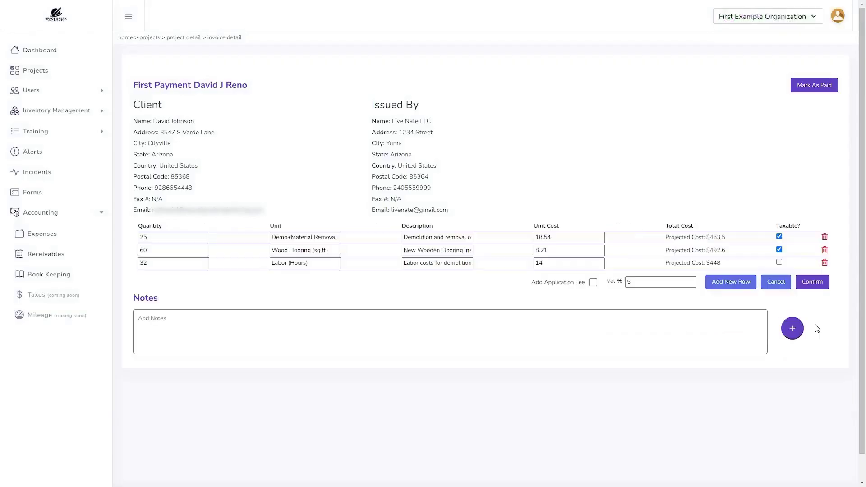
click(593, 283)
click(813, 282)
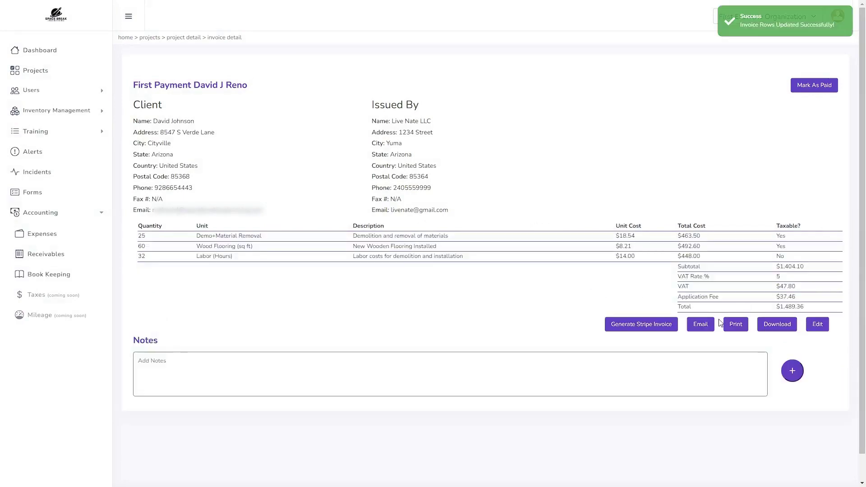
- Create the Stripe invoice, then copy the First Payment digital invoice's payment link
click(654, 331)
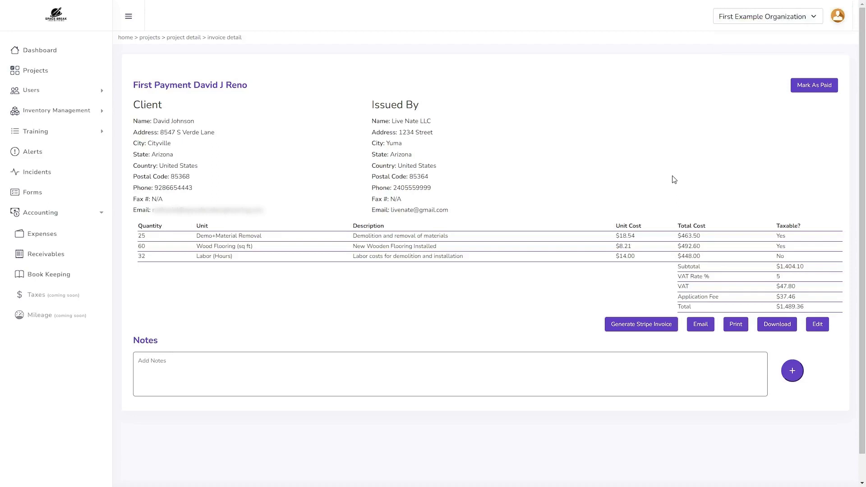
click(184, 37)
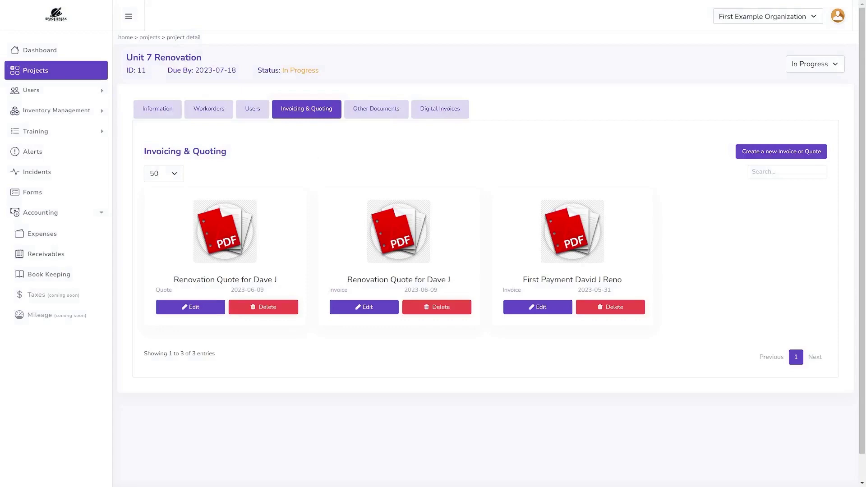
click(419, 109)
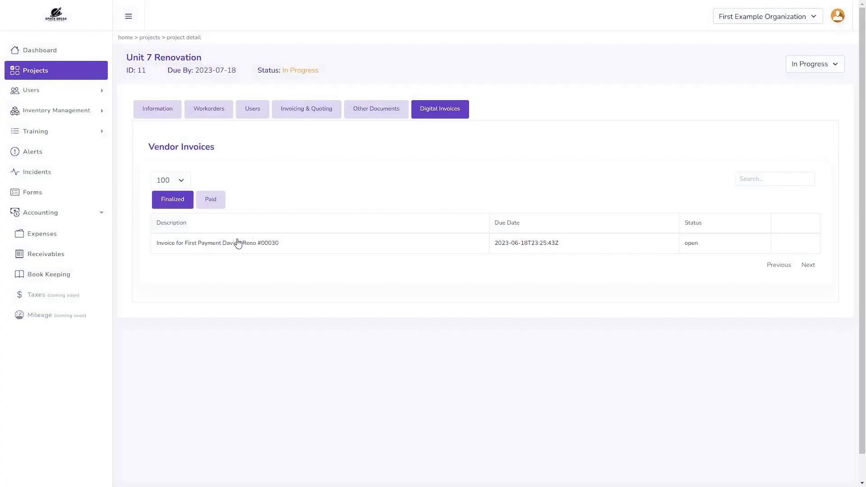
click(237, 241)
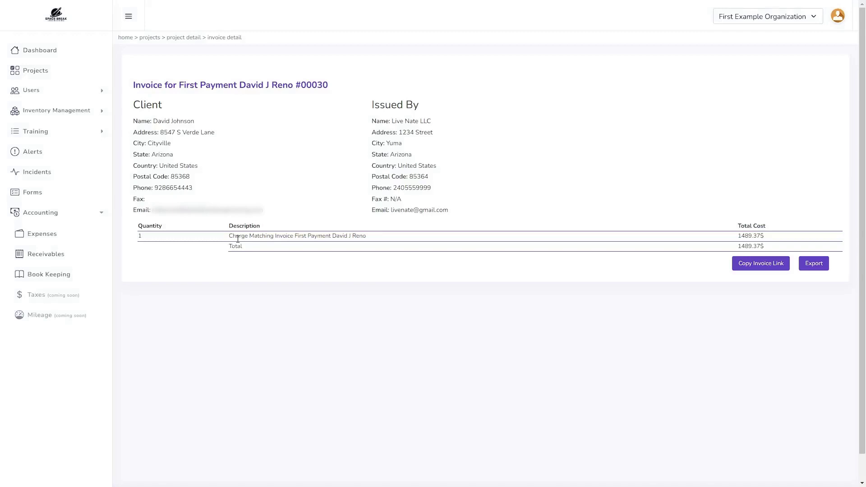
click(754, 270)
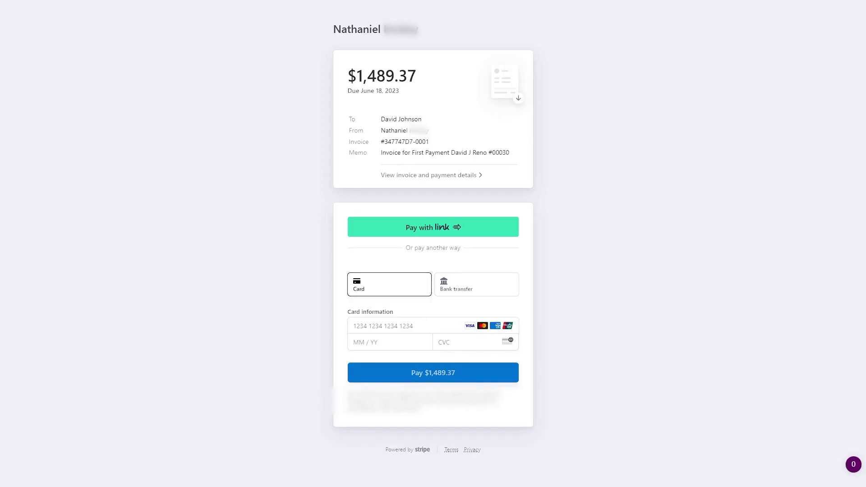
- Show the invoice and payment details on the $1,489.37 Stripe page
click(447, 176)
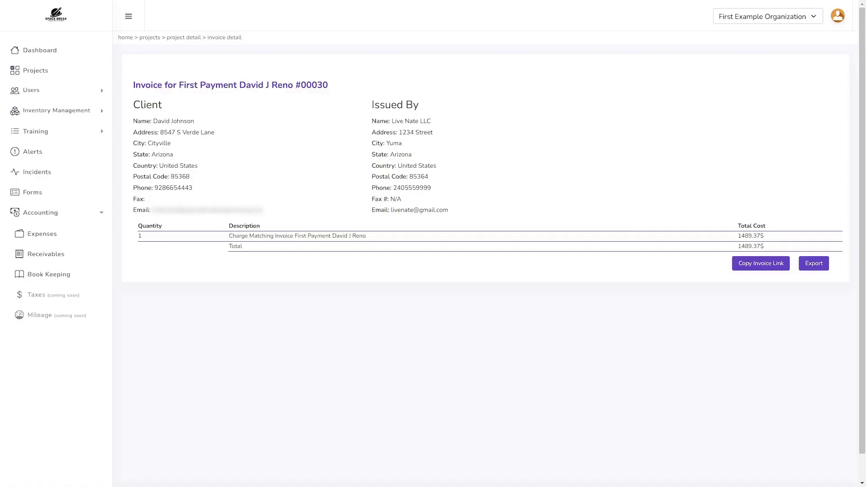
- Create a Purchase Order 'Wood Flooring Order' for Wood Furnishings LLC, due 2023-05-22
click(183, 38)
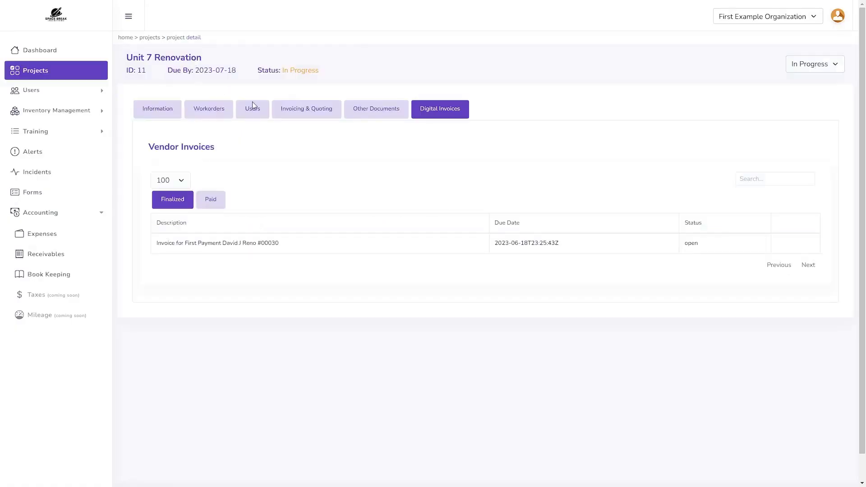
click(283, 113)
click(756, 153)
click(218, 54)
text(Wood Flooring Order)
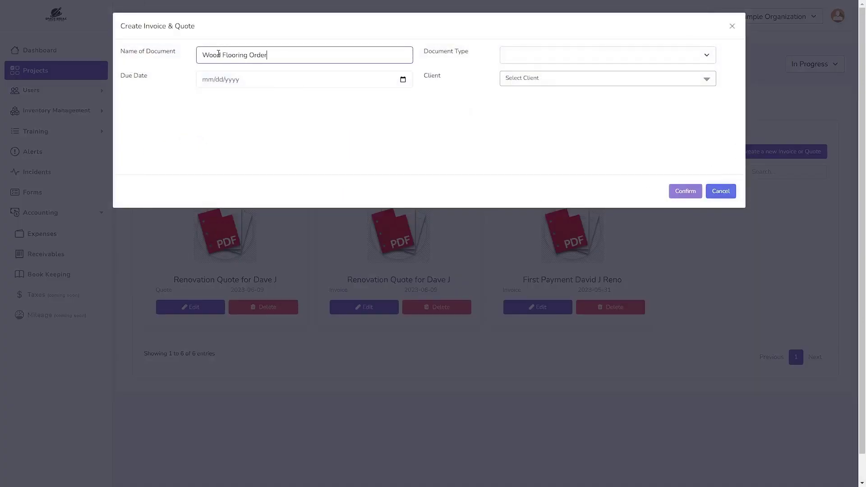
click(403, 80)
click(216, 164)
click(563, 54)
click(545, 86)
click(545, 83)
text(wood)
click(550, 123)
click(685, 191)
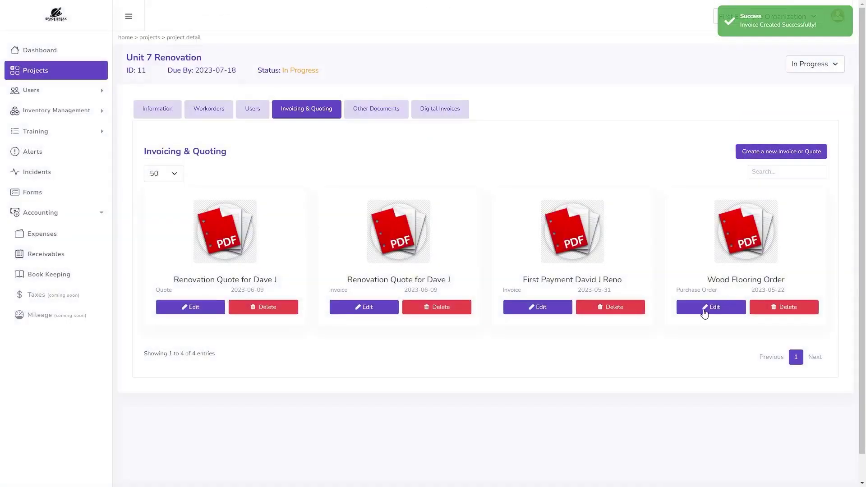
- Add two line rows and fill the first: 130 Cherry Wood Floor at 17.26
click(702, 310)
click(820, 295)
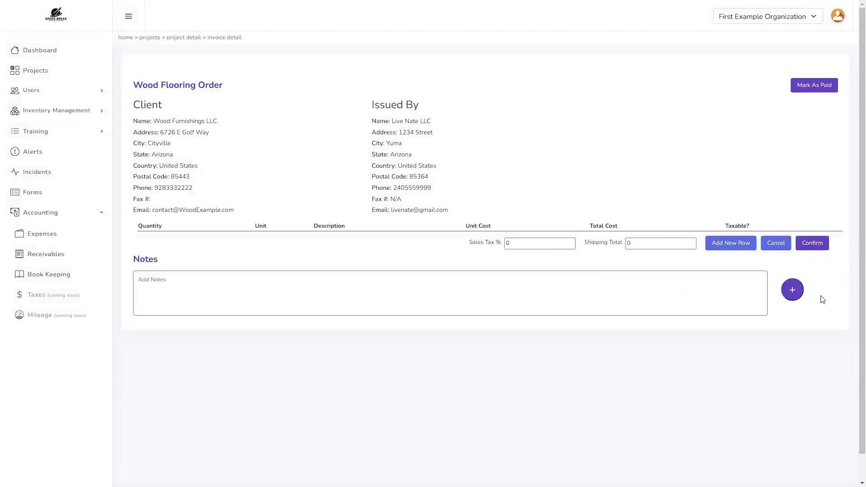
click(735, 243)
click(735, 261)
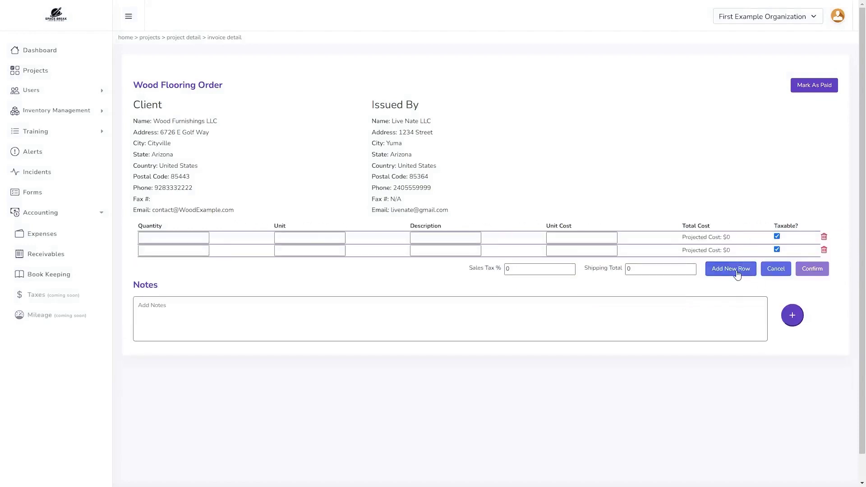
click(181, 238)
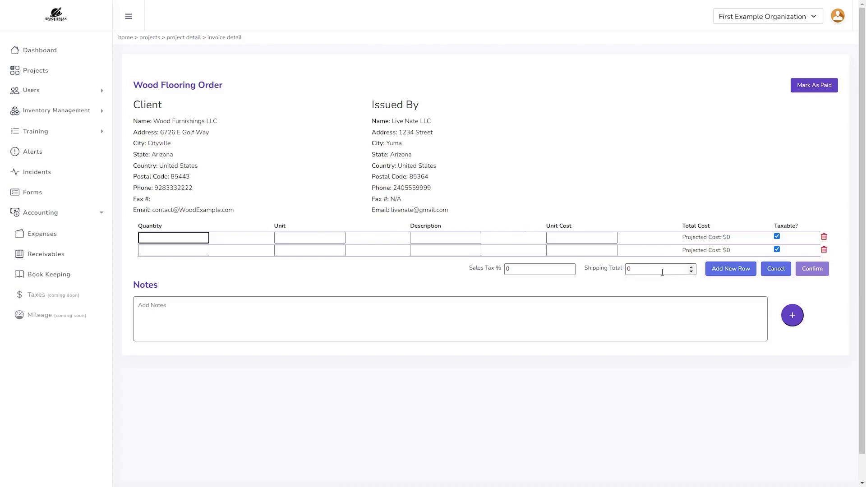
text(130)
key(Tab)
text(Cherry Wood Floor)
key(Tab)
text(Square footage order of pr)
key(Tab)
text(17.26)
- Fill the second row: 30 Sealant, described 'Liters', at 12.15 each
click(204, 253)
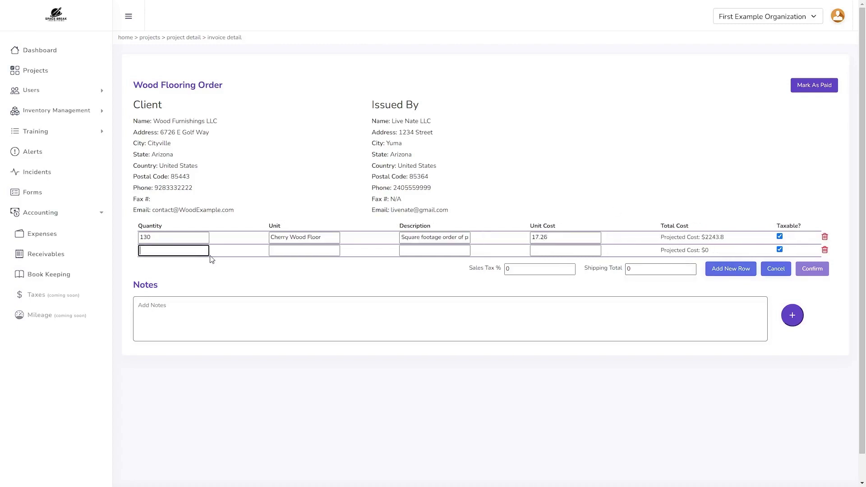
text(30)
key(Tab)
text(Sealant)
key(Tab)
text(Liters)
key(Tab)
text(12.15)
- Set sales tax to 3.2% and shipping to 90, save, and preview the print
key(Tab)
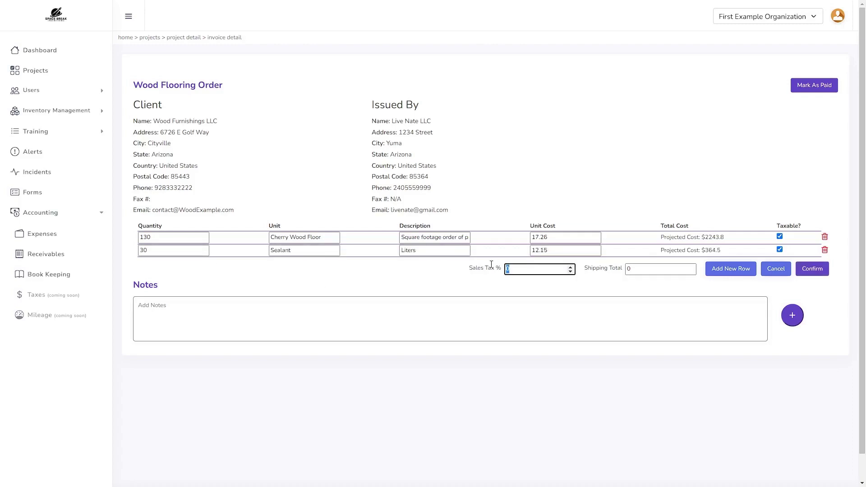
text(3.2)
key(Tab)
text(90)
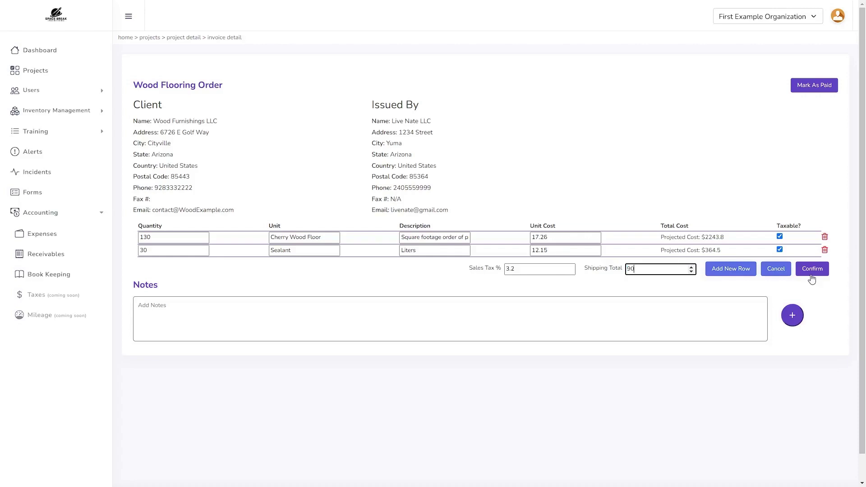
click(812, 270)
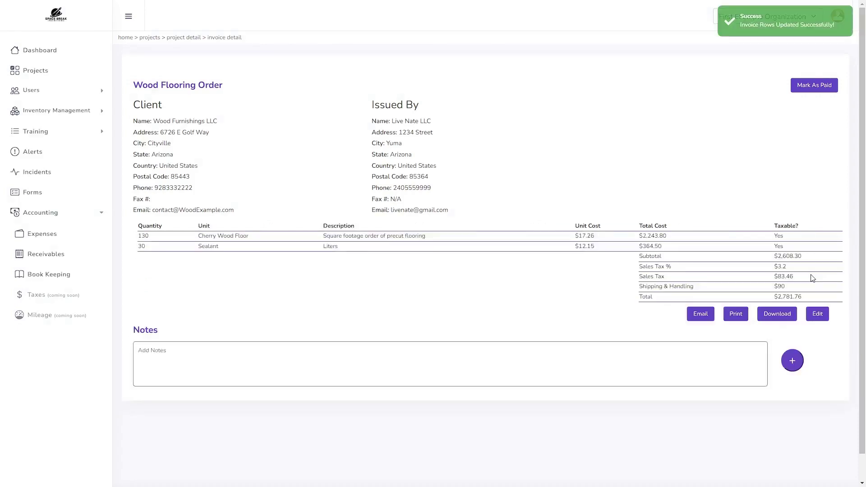
click(738, 316)
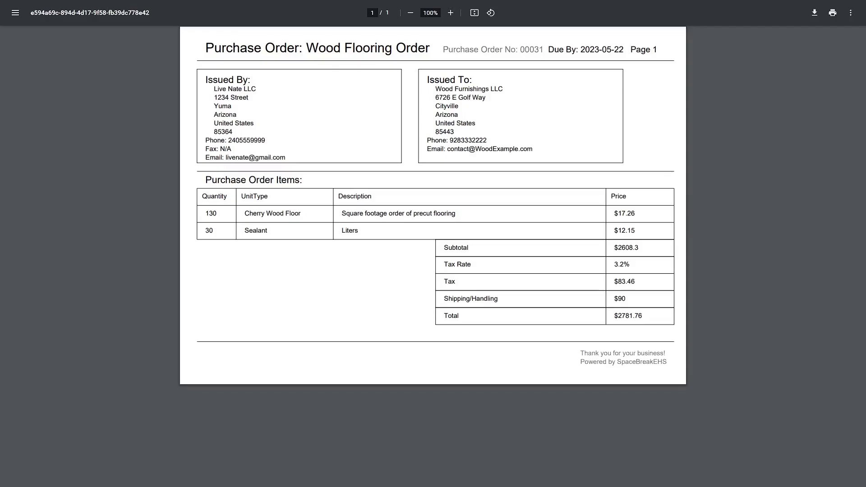
key(ctrl+w)
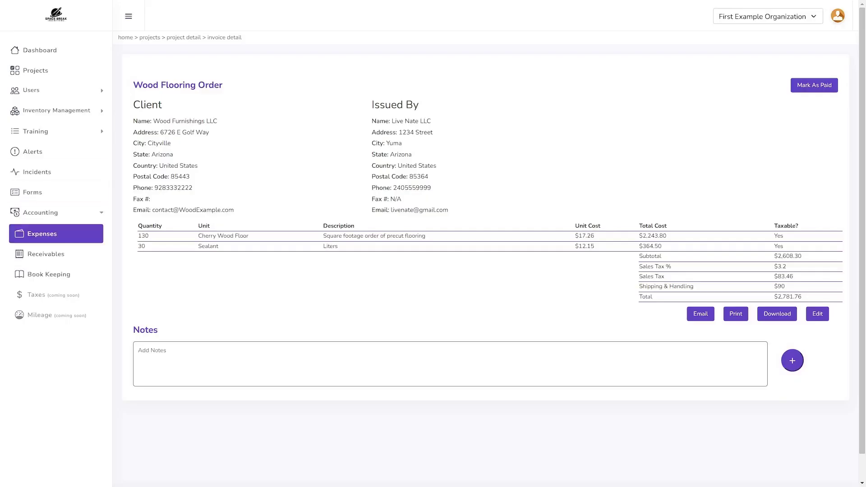
- Check the Wood Flooring Order in the Purchase Orders expenses list
click(72, 238)
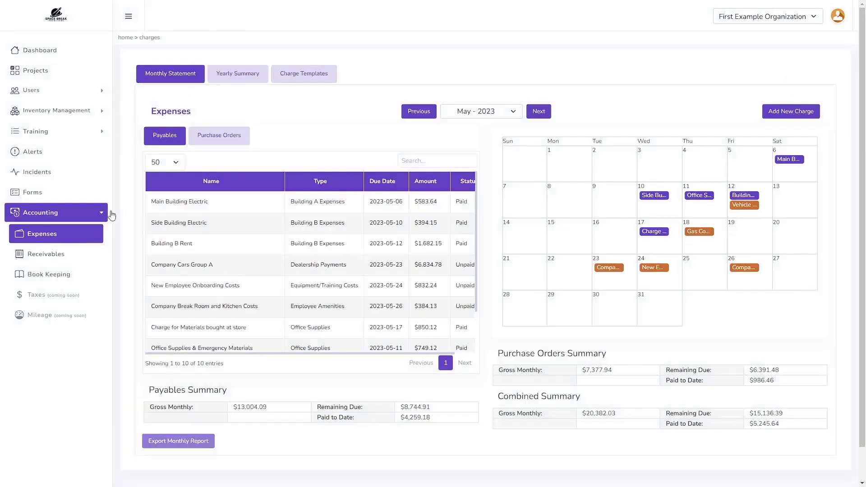
click(217, 137)
click(196, 265)
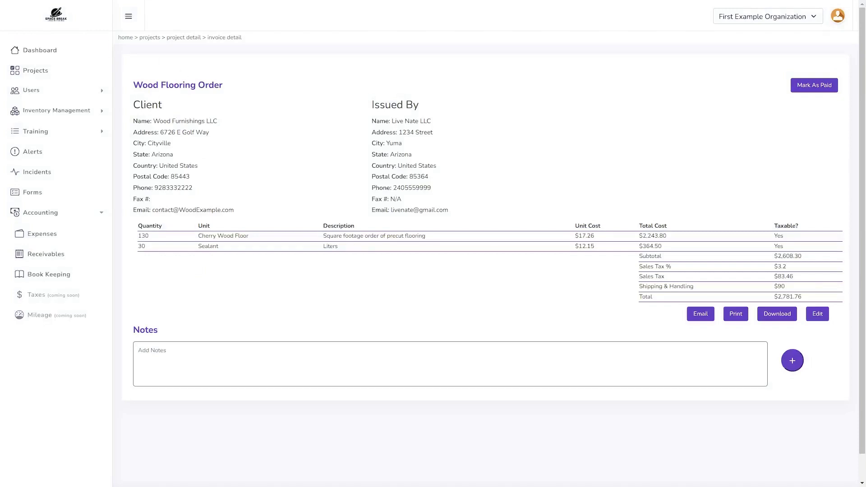
key(alt+Left)
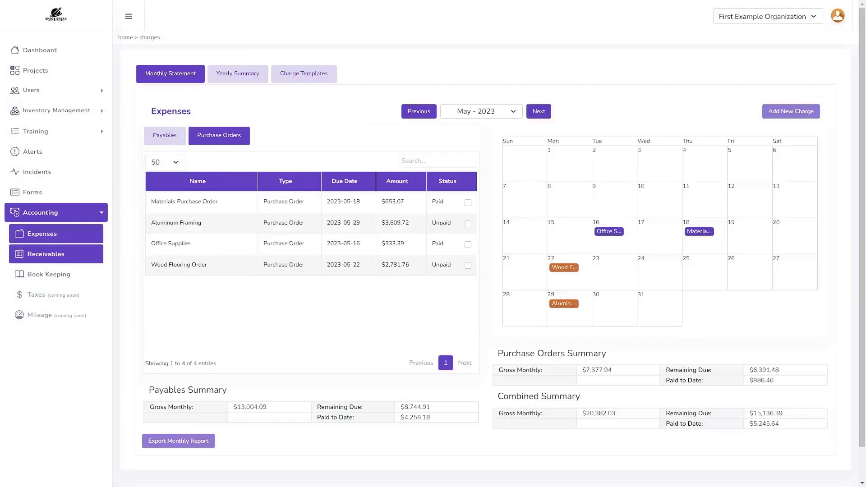
- List the receivable invoice documents and scroll to the First Payment invoice
click(46, 254)
click(227, 137)
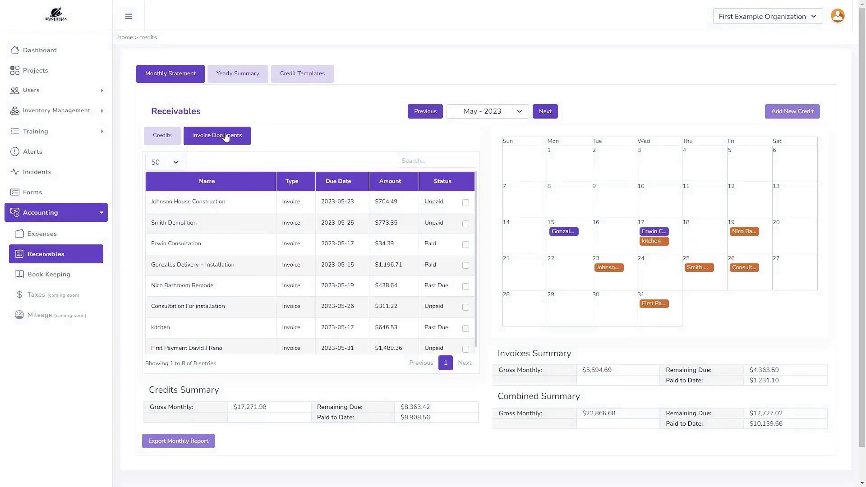
scroll(228, 303, down, 1)
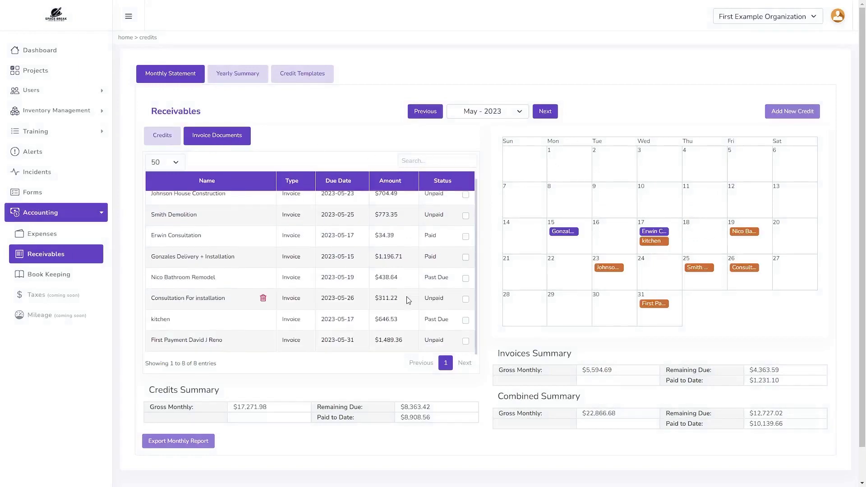
- Mark the First Payment invoice as paid with payment date 06/30/2023
click(210, 343)
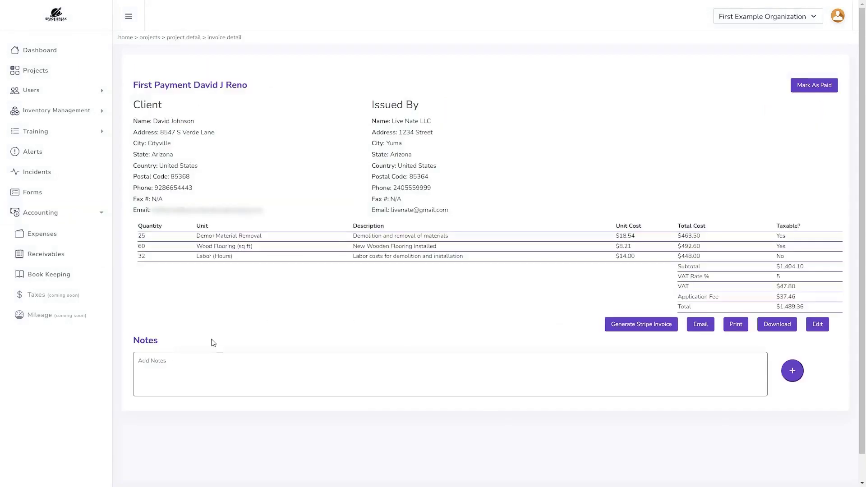
click(803, 89)
click(518, 56)
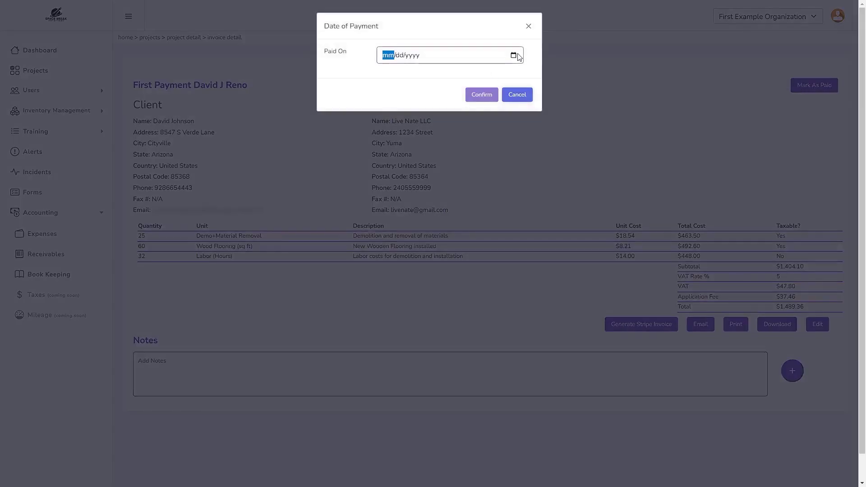
text(06302023)
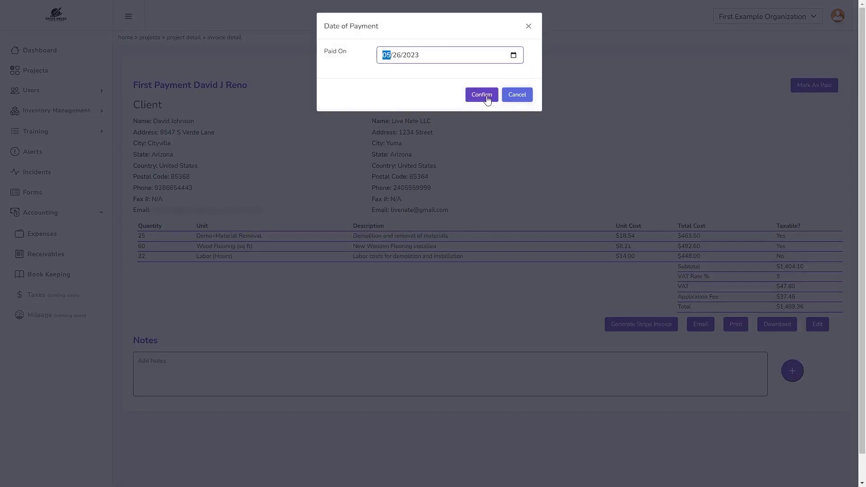
click(486, 96)
- Reopen the receivables invoice documents list to confirm the Paid status
click(45, 254)
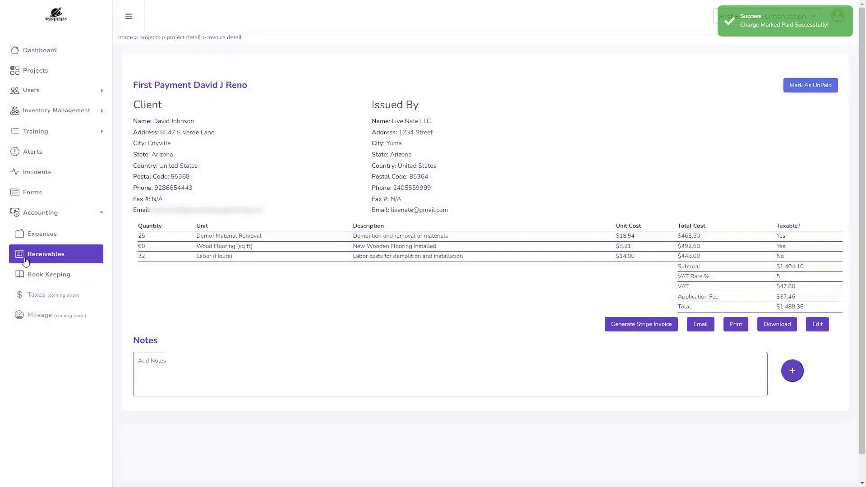
click(202, 134)
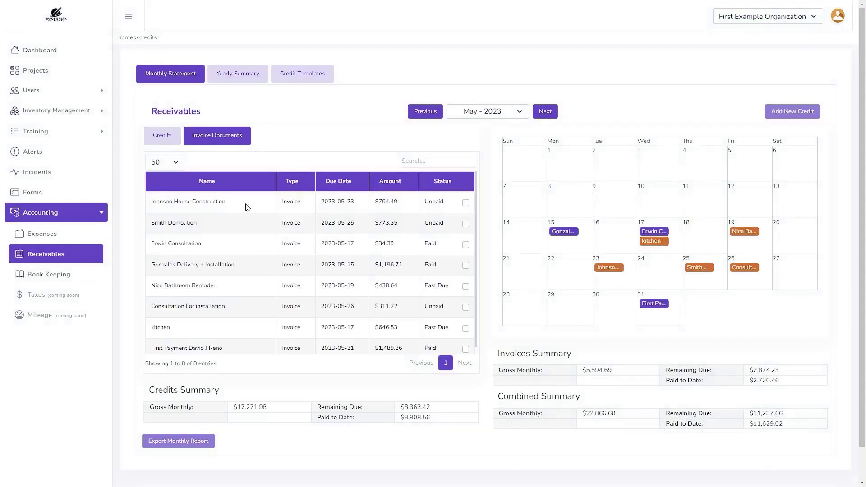
scroll(251, 287, down, 1)
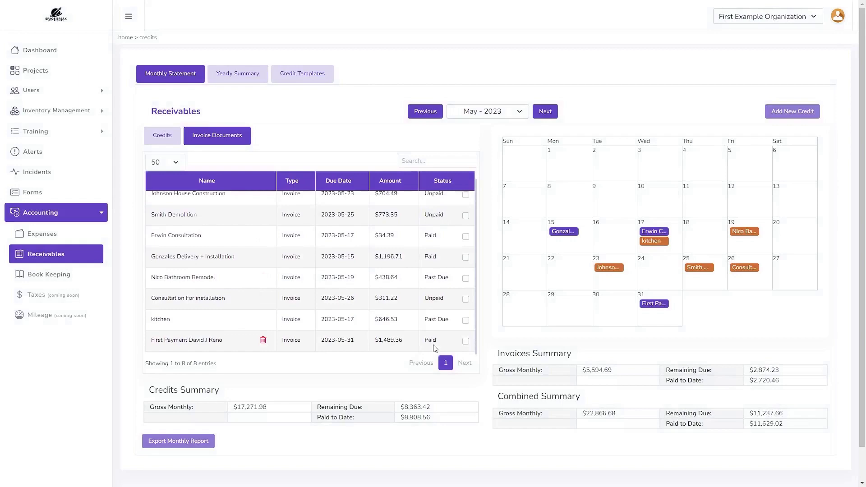